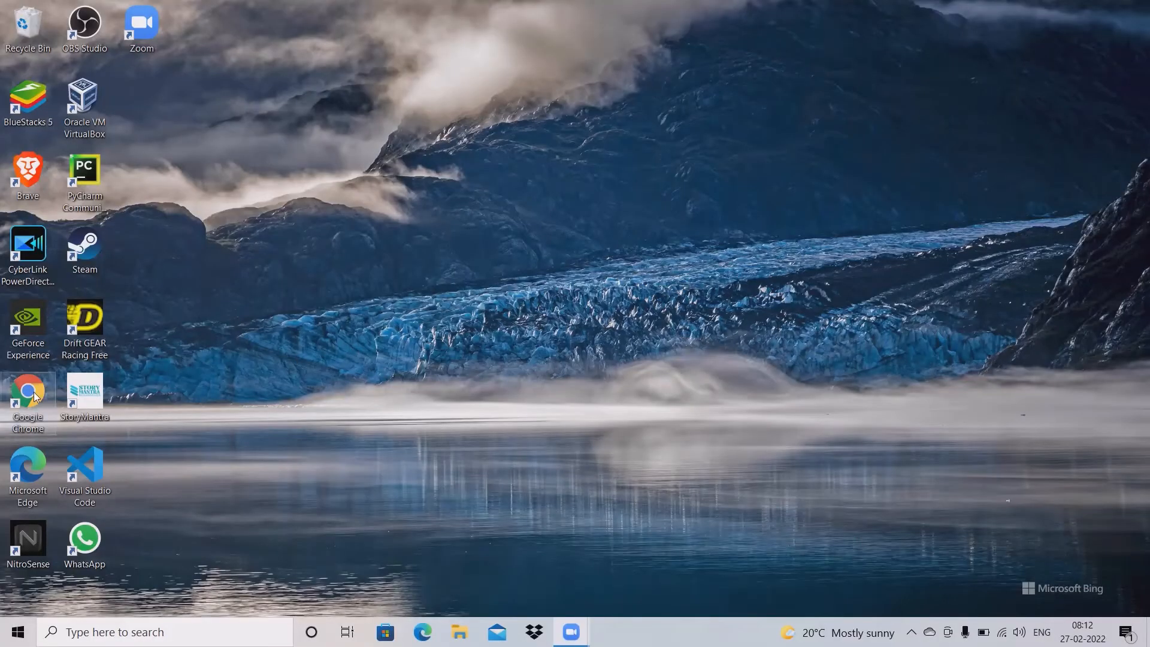
# Step: Launch Google Chrome from its desktop shortcut
pyautogui.doubleClick(35, 396)
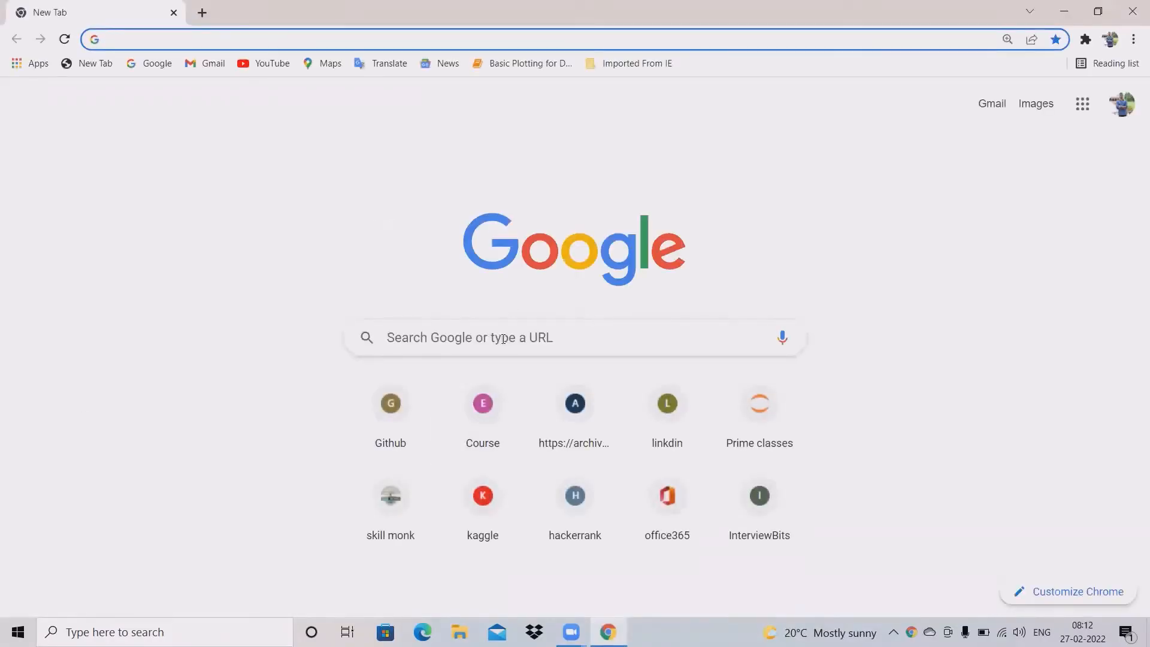
# Step: Search Google for 'splunk' and scroll down to the official splunk.com result
pyautogui.click(503, 339)
pyautogui.write('s')
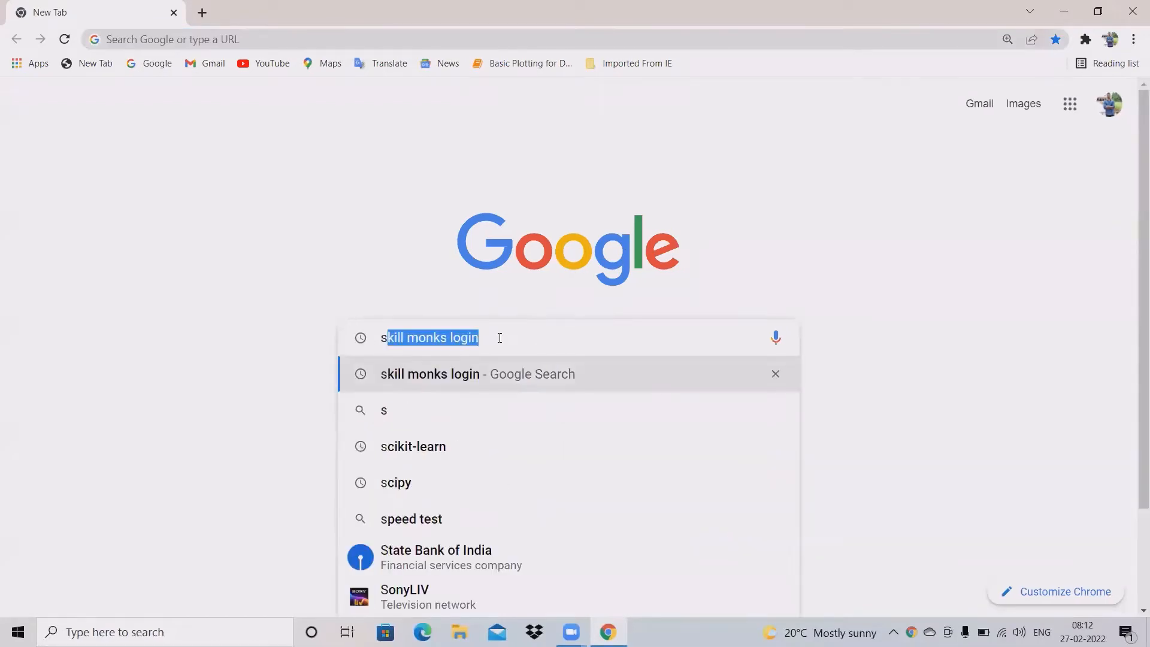
pyautogui.write('plunk')
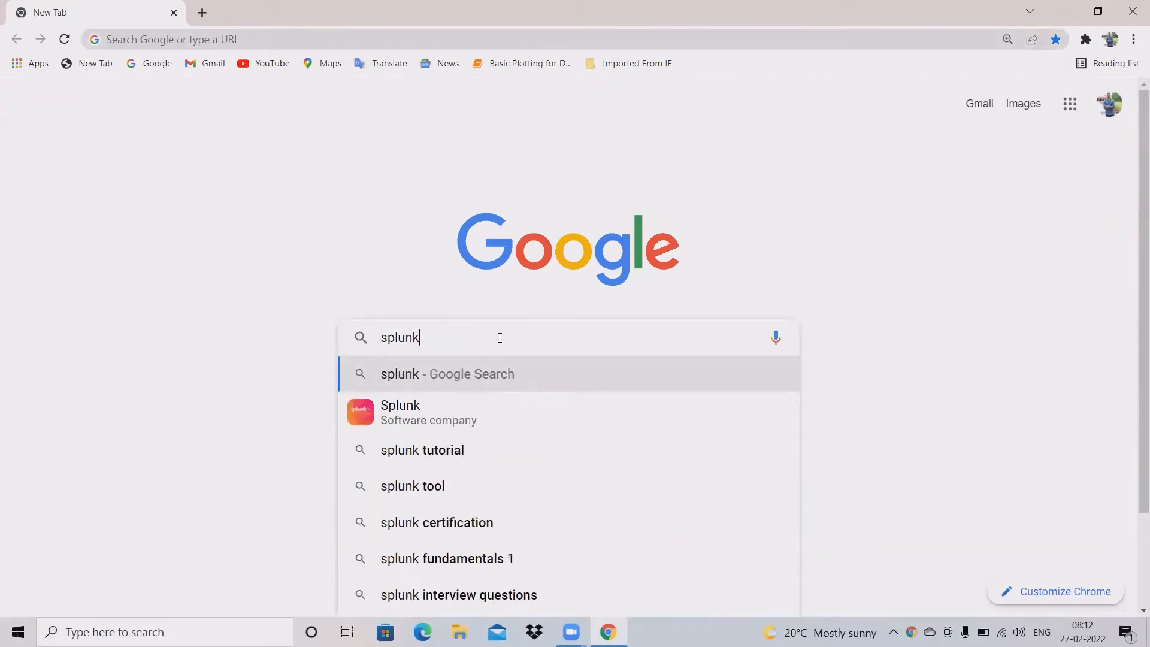
pyautogui.press('Return')
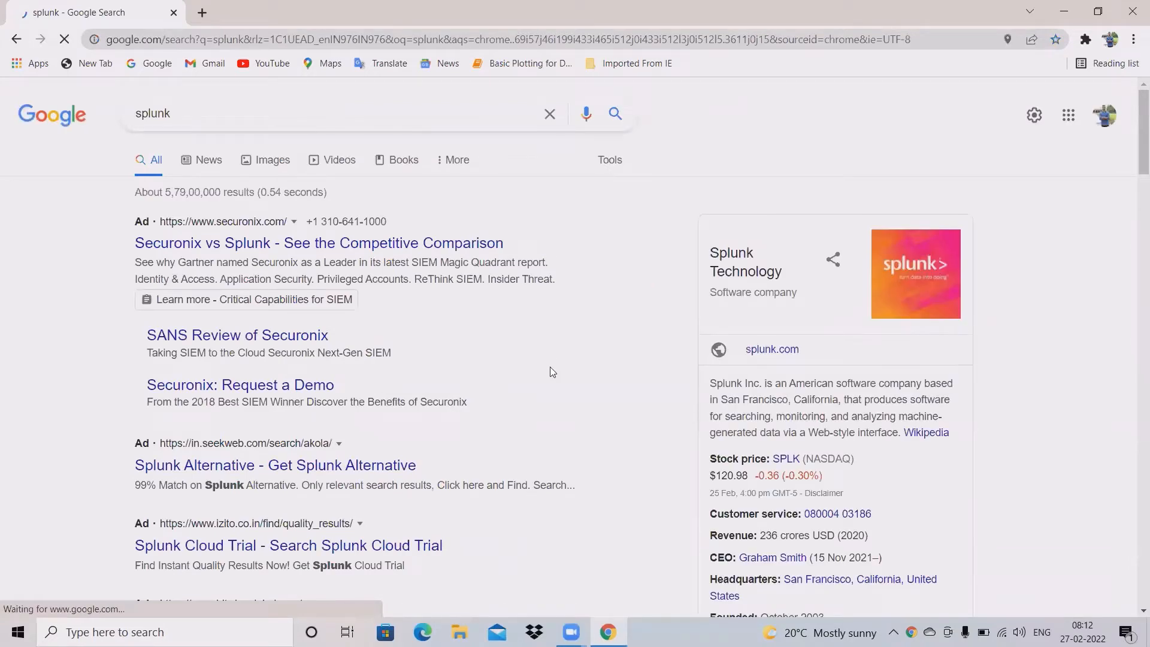
pyautogui.scroll(-4, 551, 372)
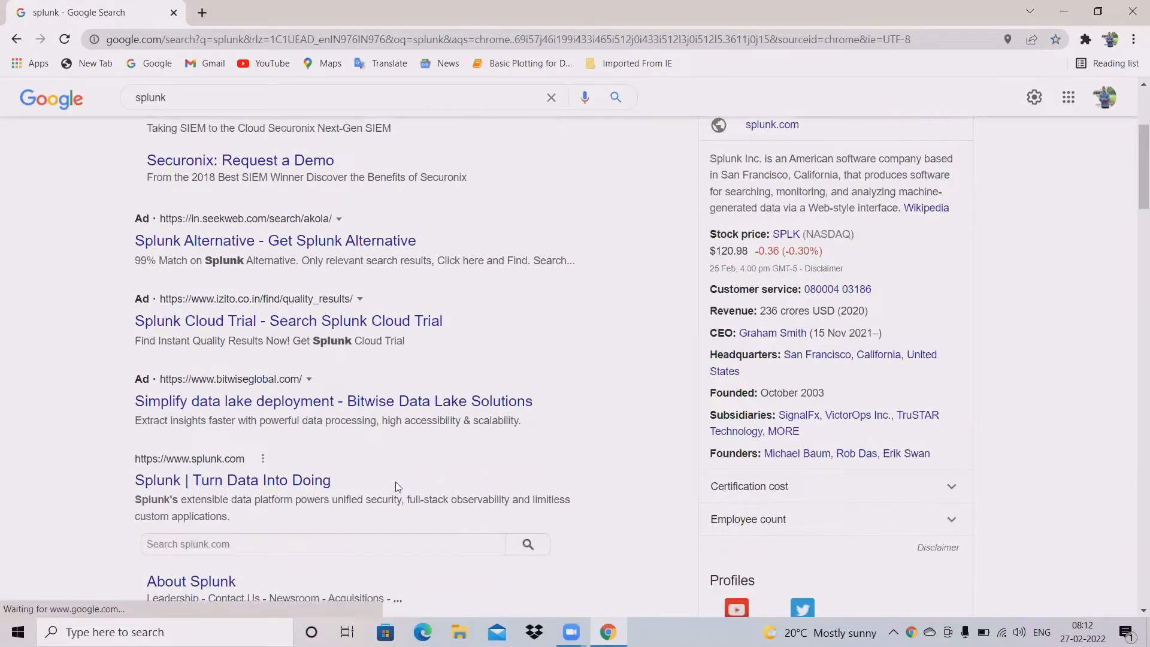
pyautogui.scroll(-2, 227, 332)
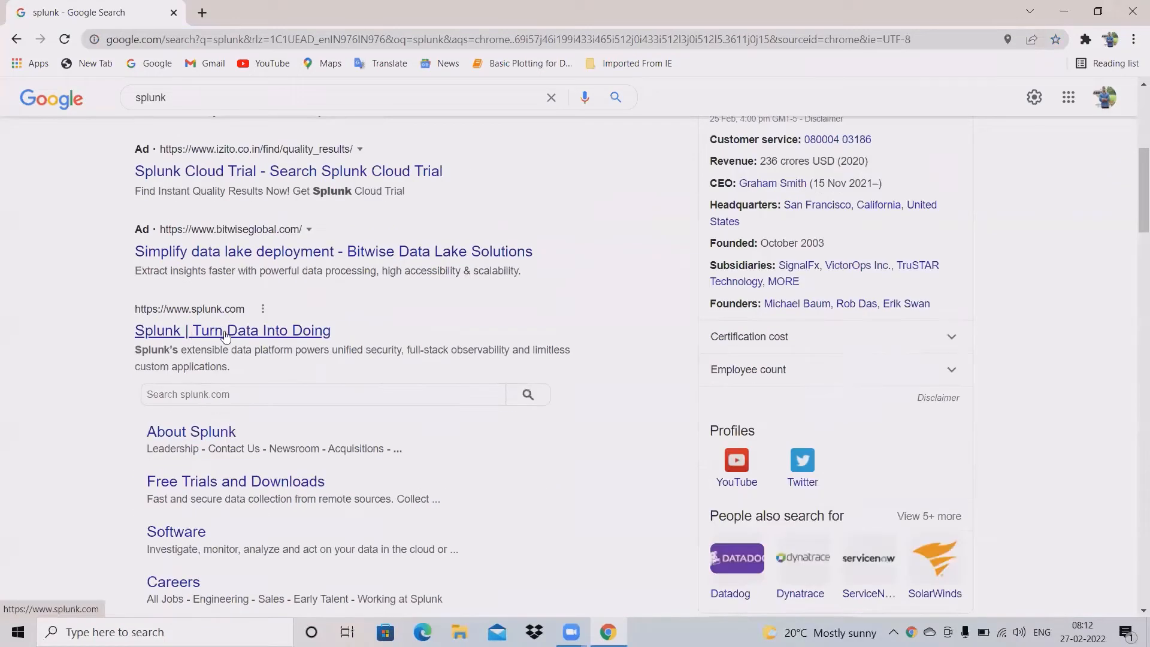
# Step: Open the 'Turn Data Into Doing' splunk.com homepage and reveal the account icon's Login / Sign Up options
pyautogui.click(300, 334)
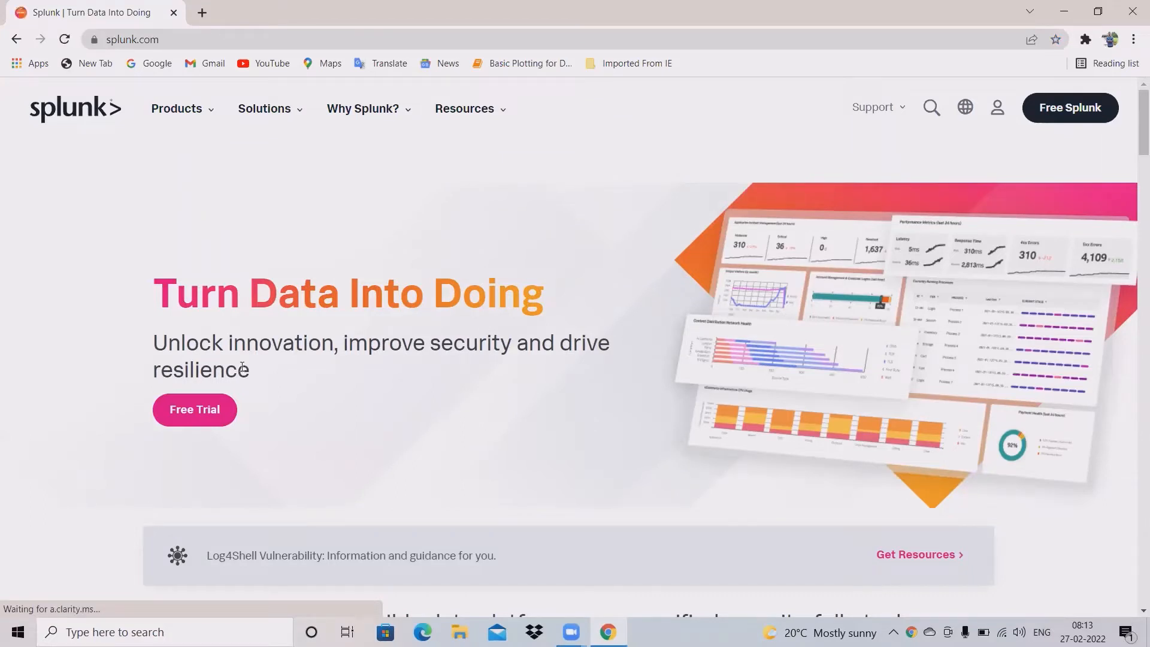
pyautogui.click(237, 413)
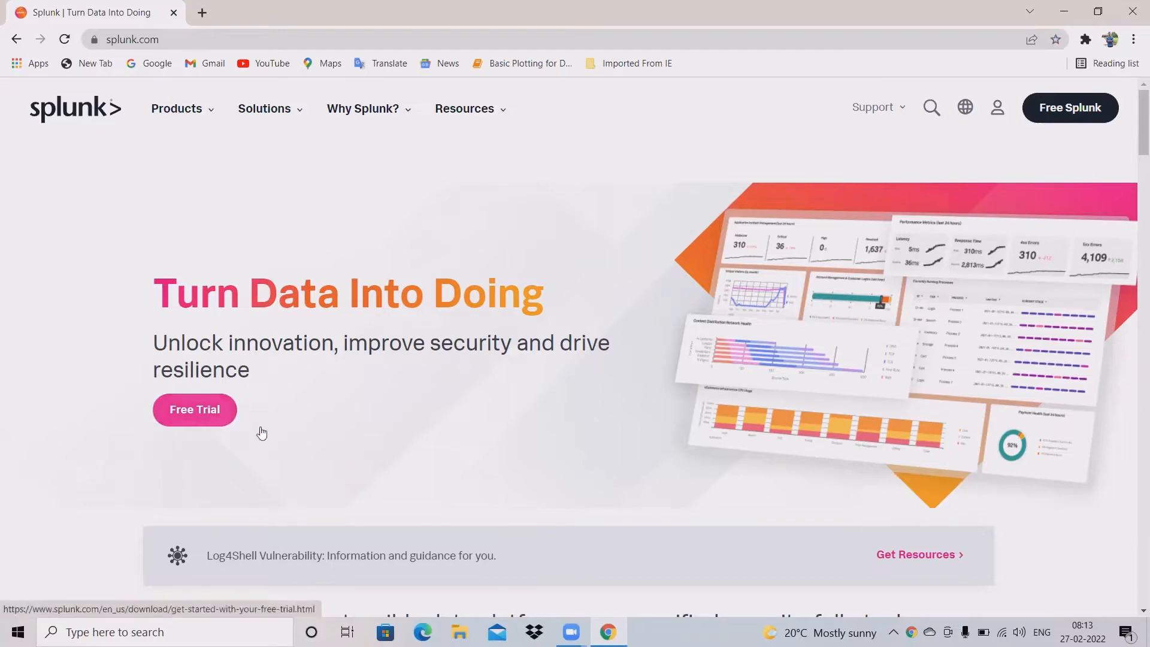
pyautogui.scroll(-10, 486, 396)
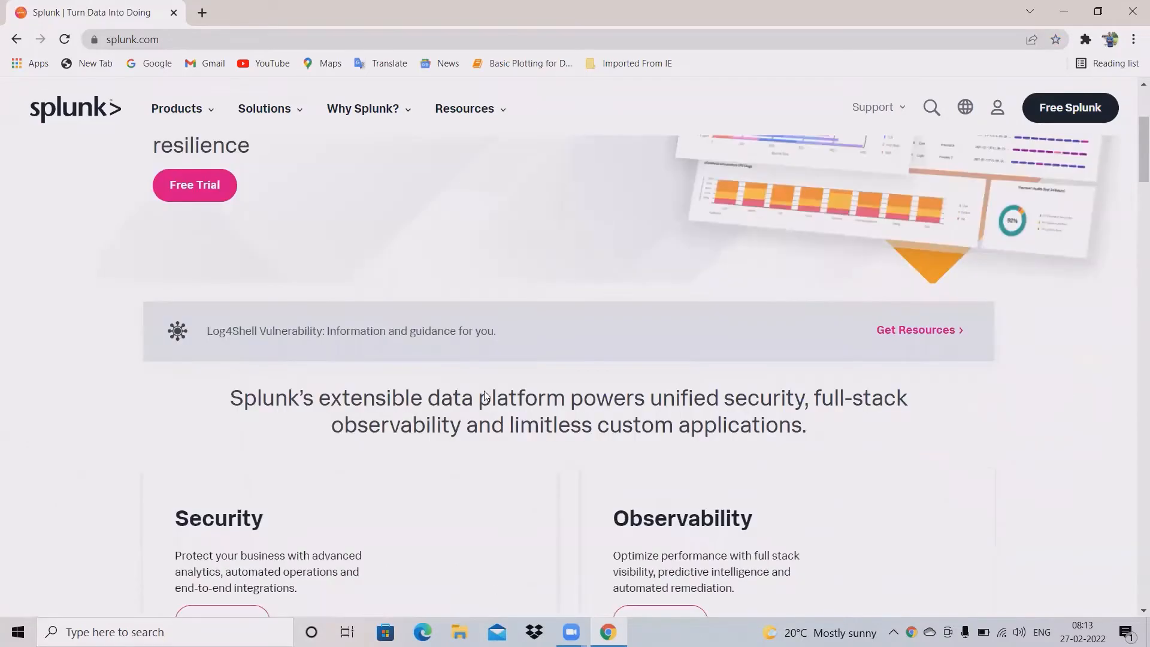
pyautogui.scroll(-6, 804, 422)
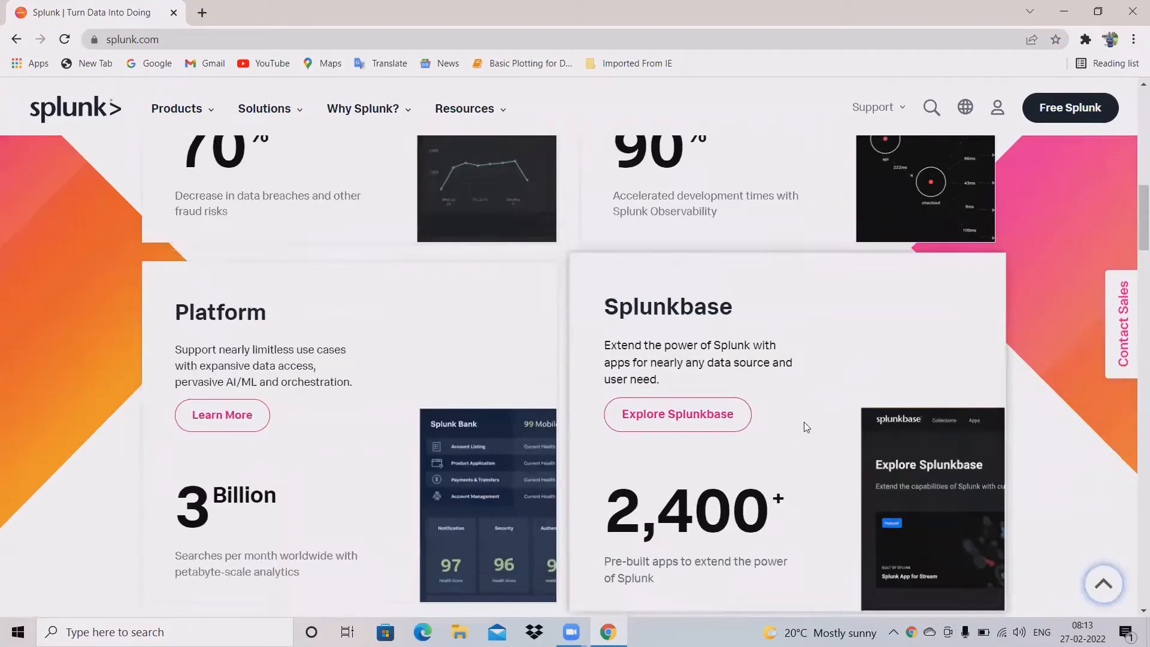
pyautogui.scroll(-1, 718, 471)
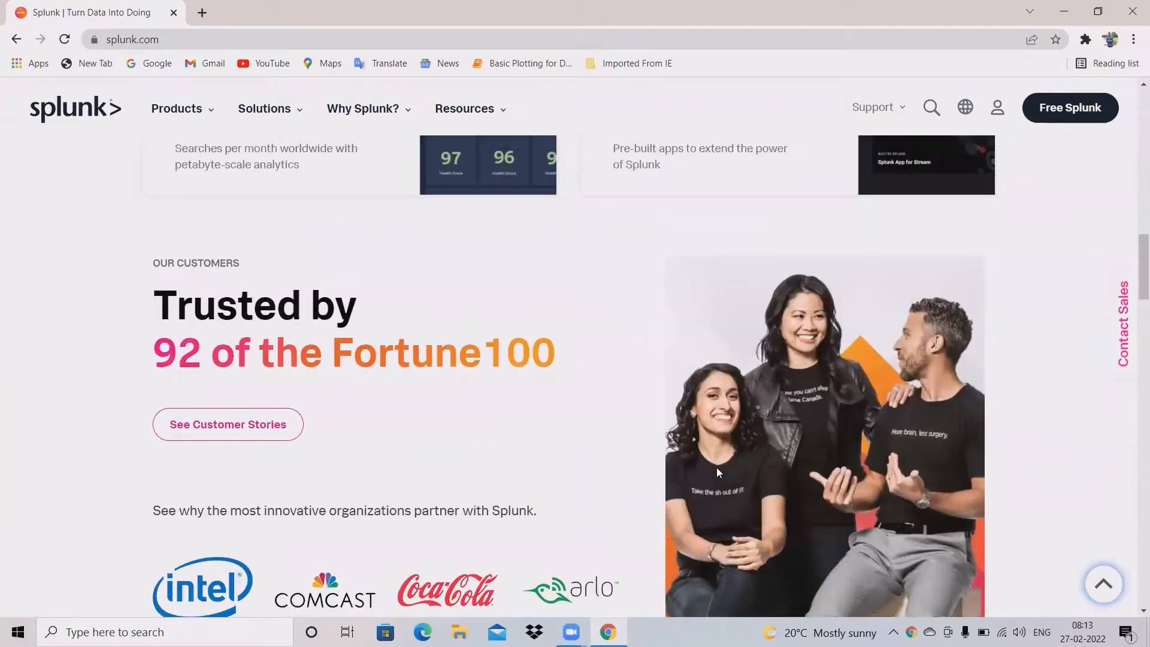
pyautogui.scroll(-3, 717, 468)
pyautogui.scroll(2, 717, 467)
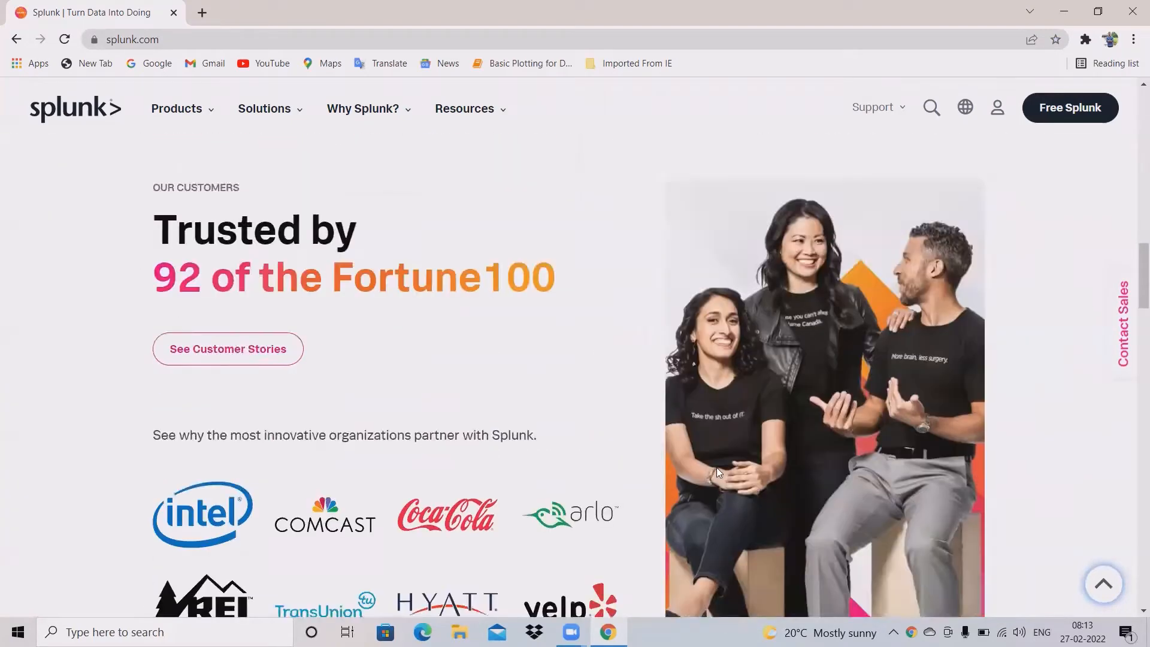
pyautogui.scroll(15, 717, 469)
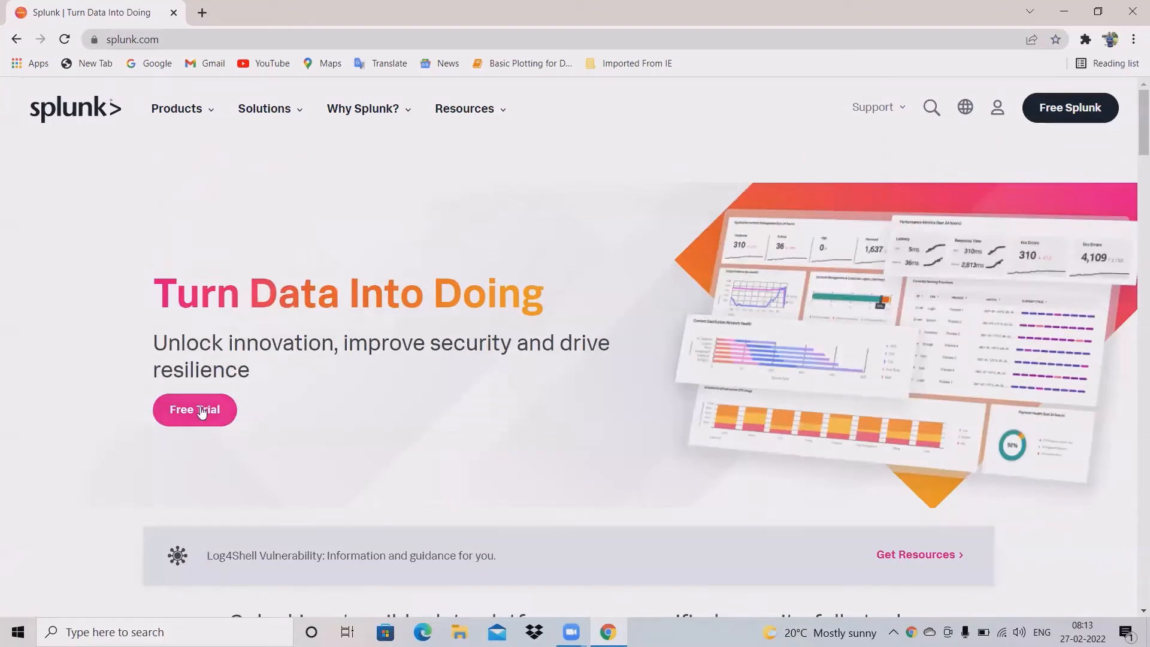
pyautogui.moveTo(895, 125)
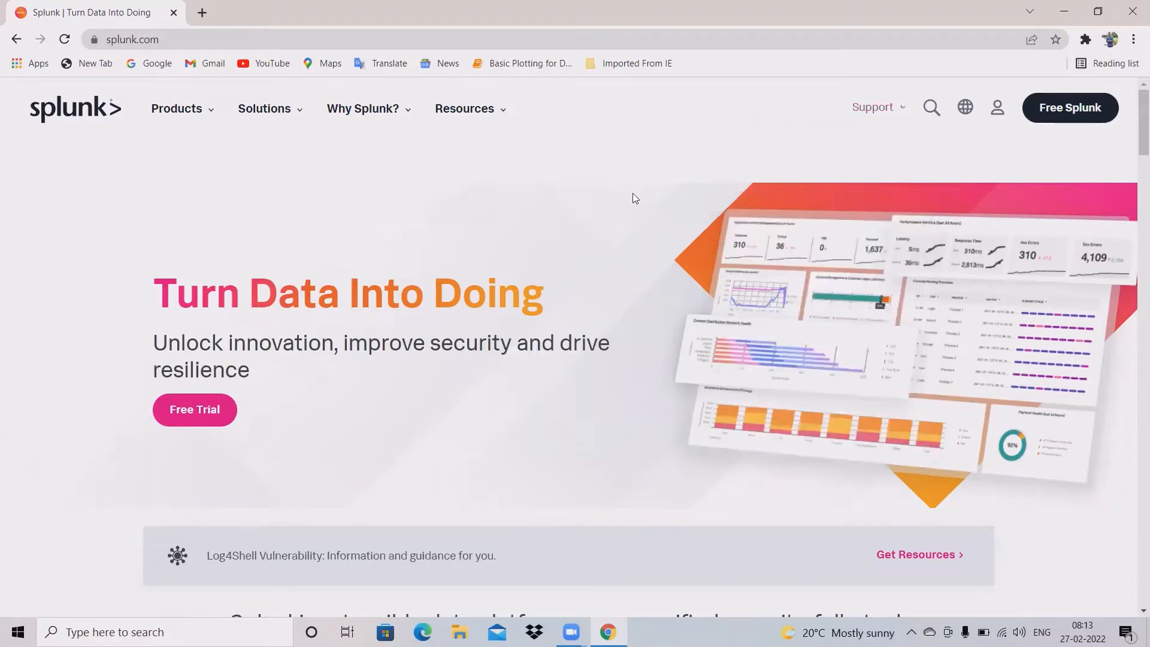
pyautogui.moveTo(997, 111)
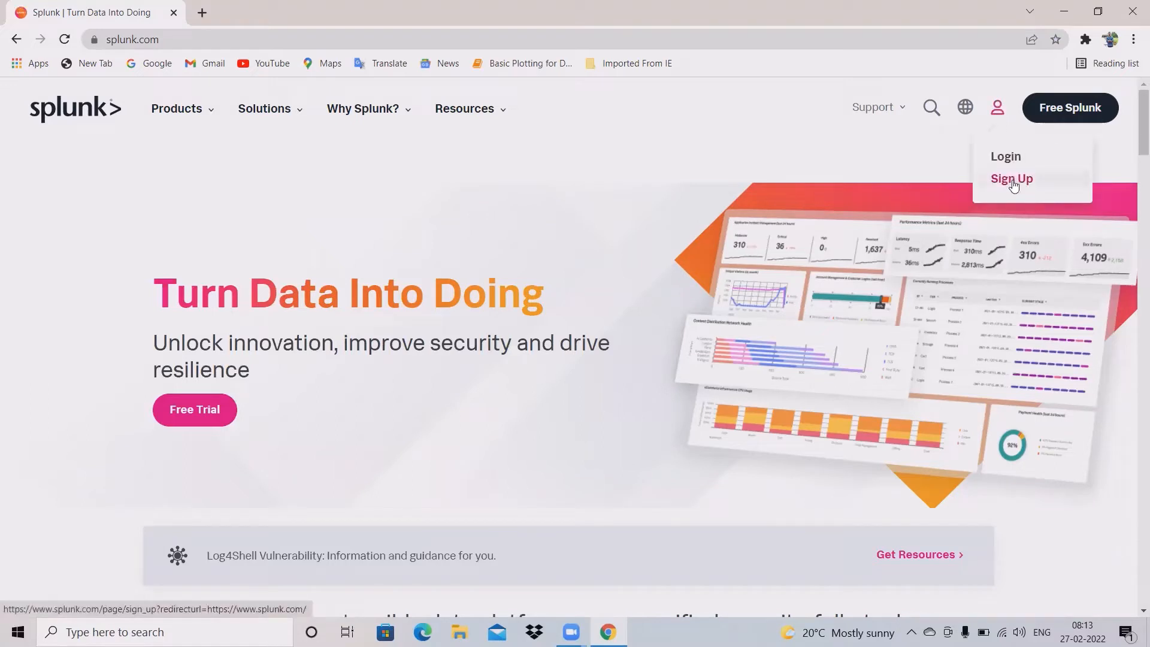
# Step: Go to the Splunk Sign Up page and bring the Create Your Account form into view
pyautogui.click(1013, 183)
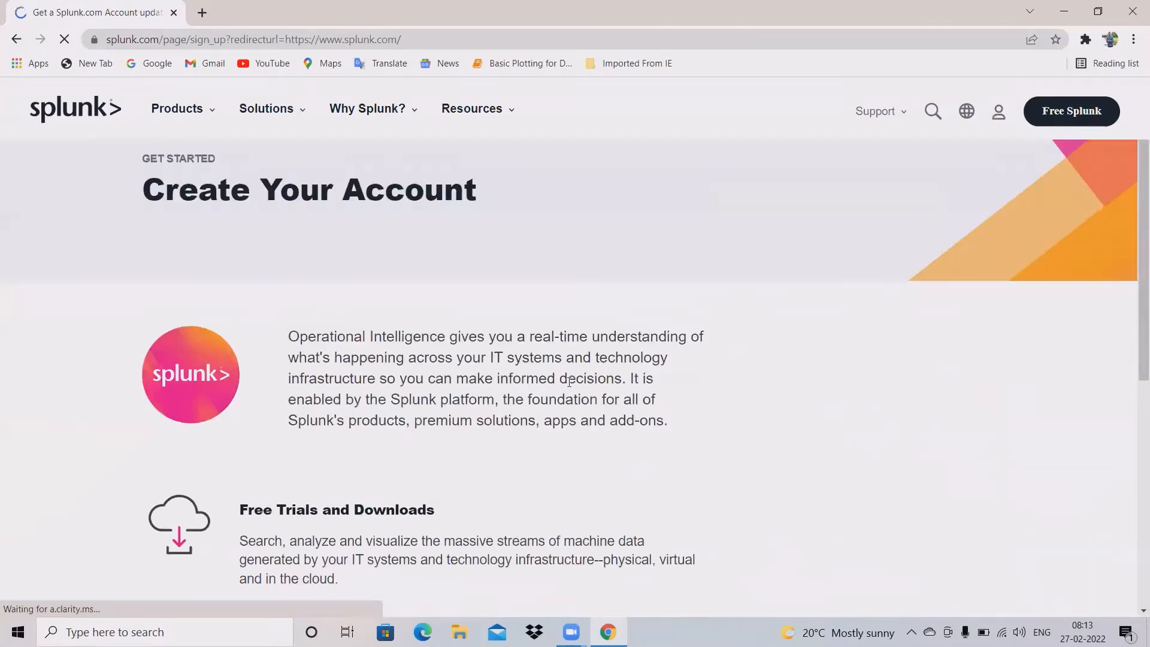
pyautogui.scroll(-4, 375, 363)
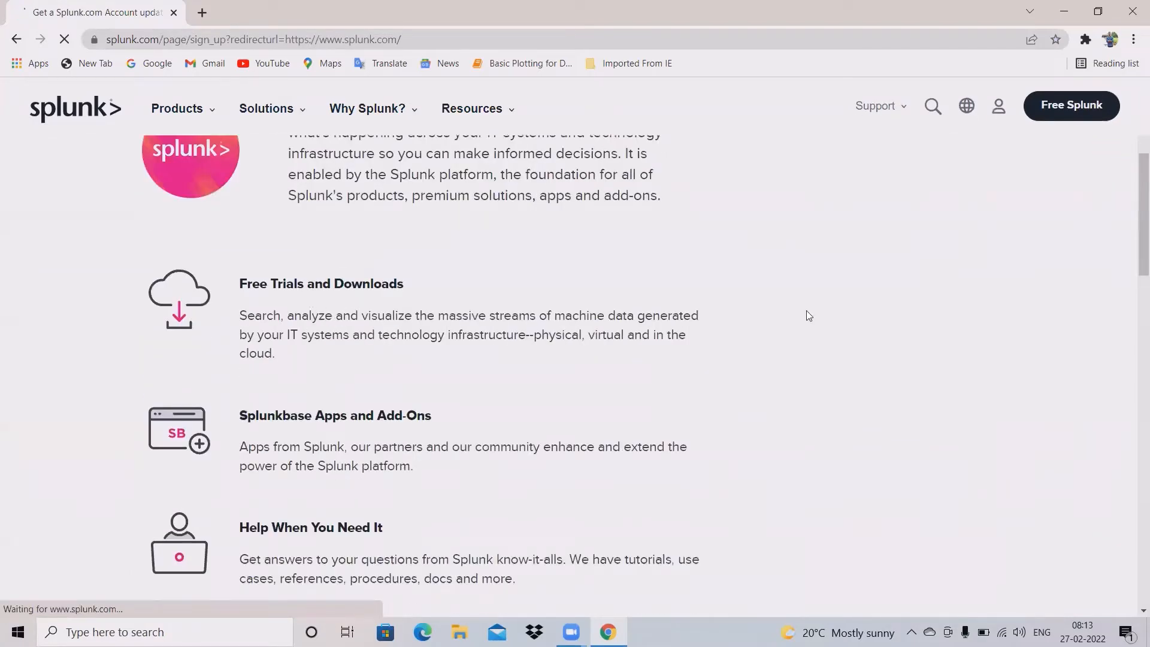
pyautogui.scroll(-6, 933, 318)
pyautogui.scroll(8, 930, 322)
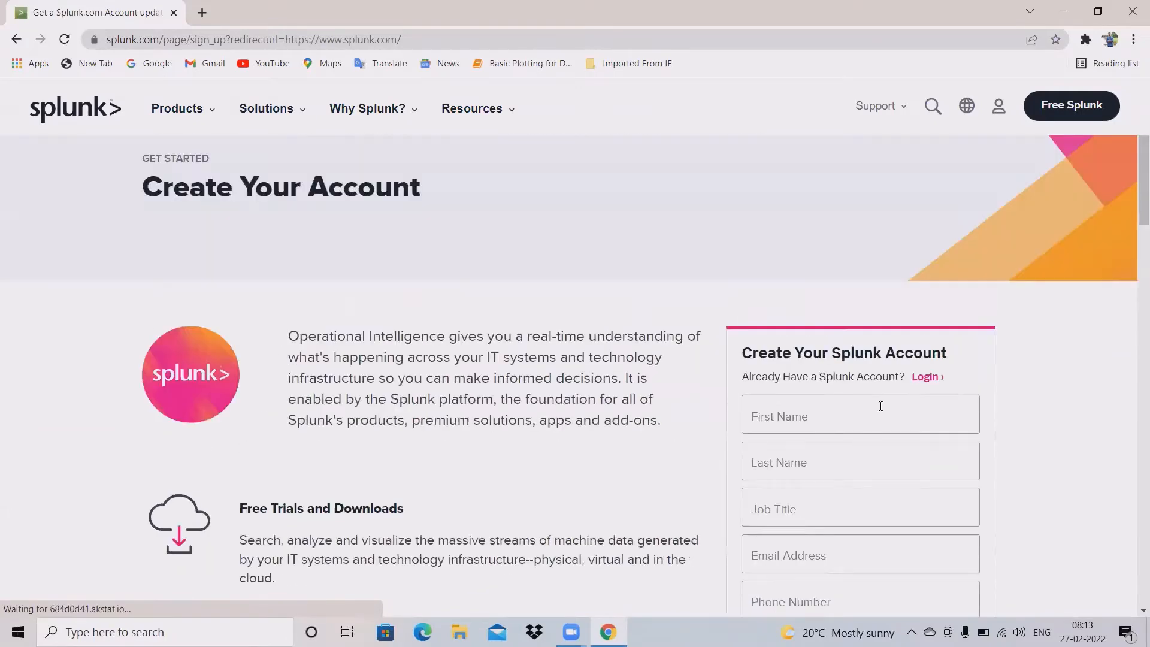
pyautogui.scroll(-3, 911, 323)
# Step: Autofill the name and contact details from Chrome and drop the phone number's leading 0
pyautogui.click(859, 197)
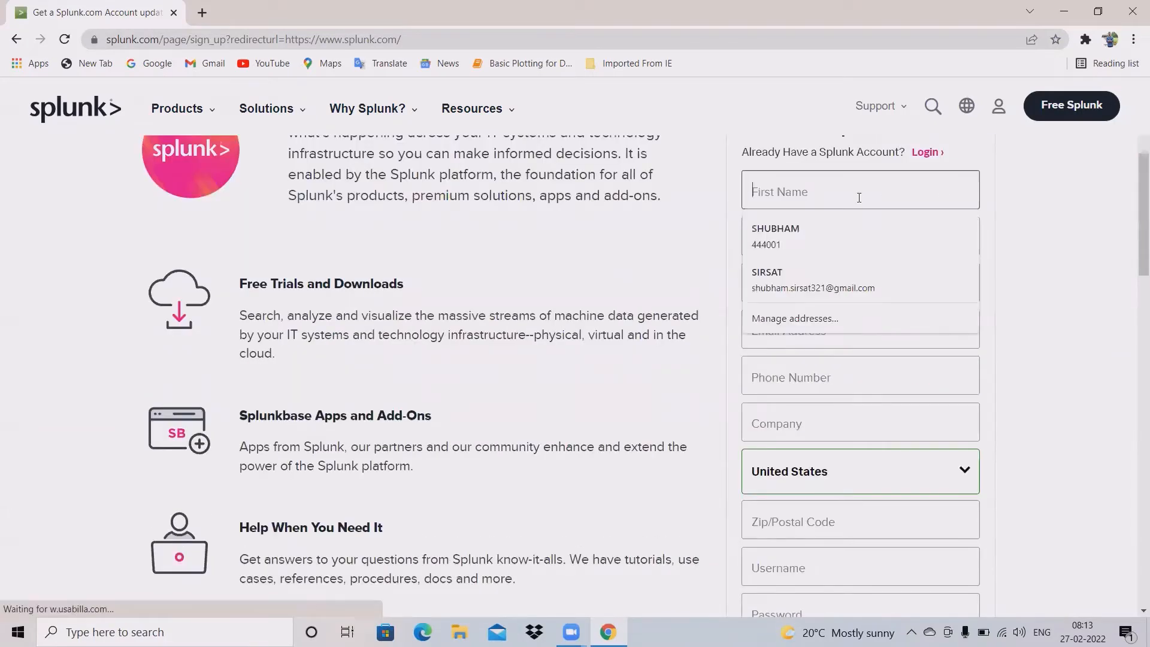
pyautogui.click(823, 253)
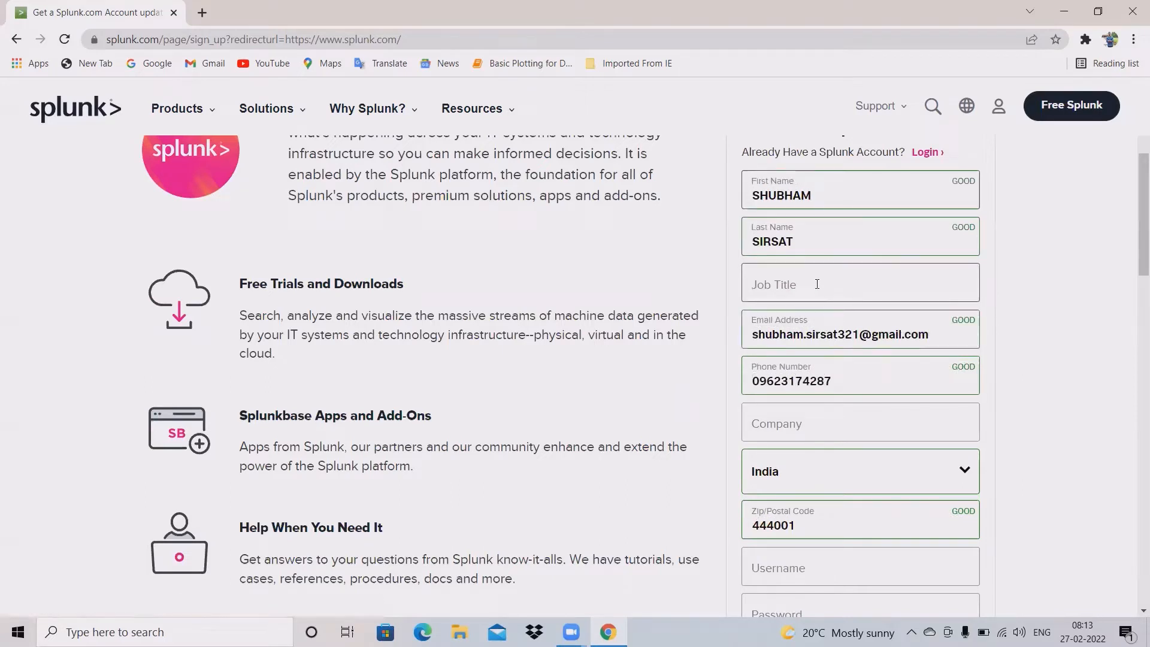
pyautogui.click(758, 384)
pyautogui.press('BackSpace')
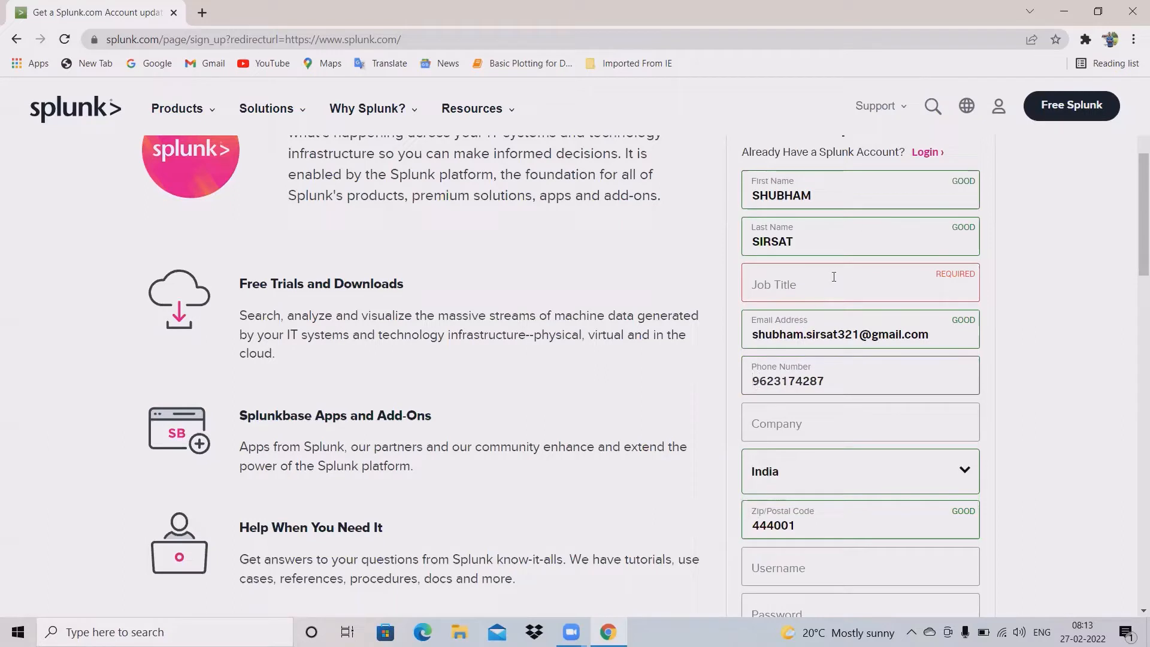
# Step: Enter 'AI Enginner' as the job title
pyautogui.click(834, 275)
pyautogui.write('Ai')
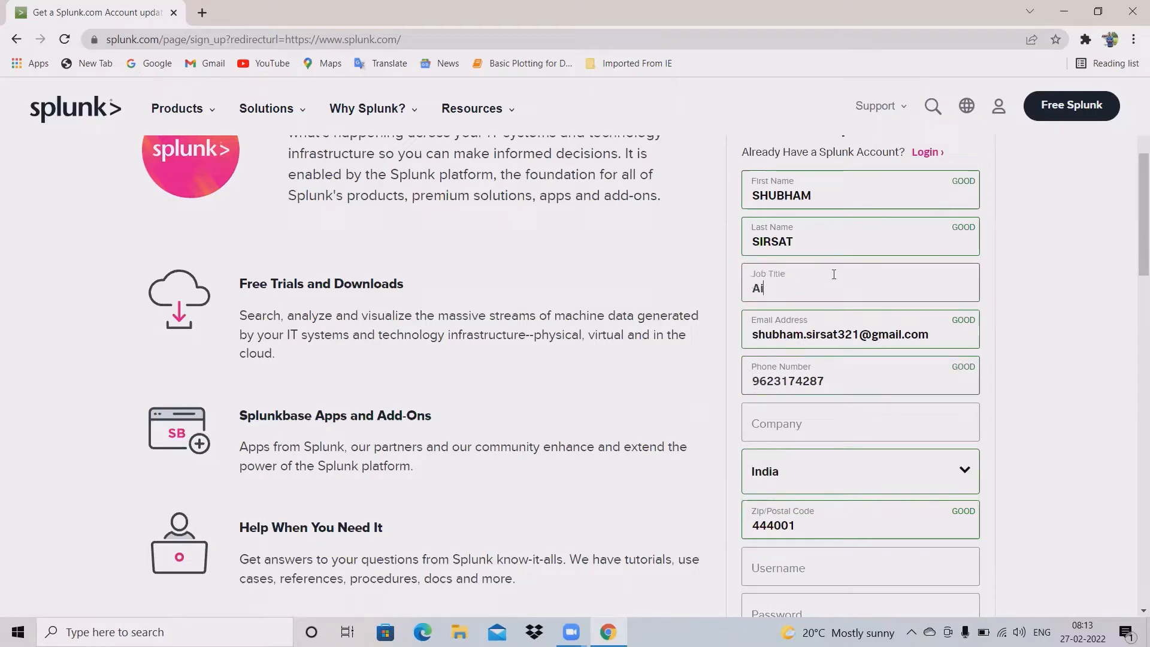
pyautogui.press('BackSpace')
pyautogui.write('I Enginner')
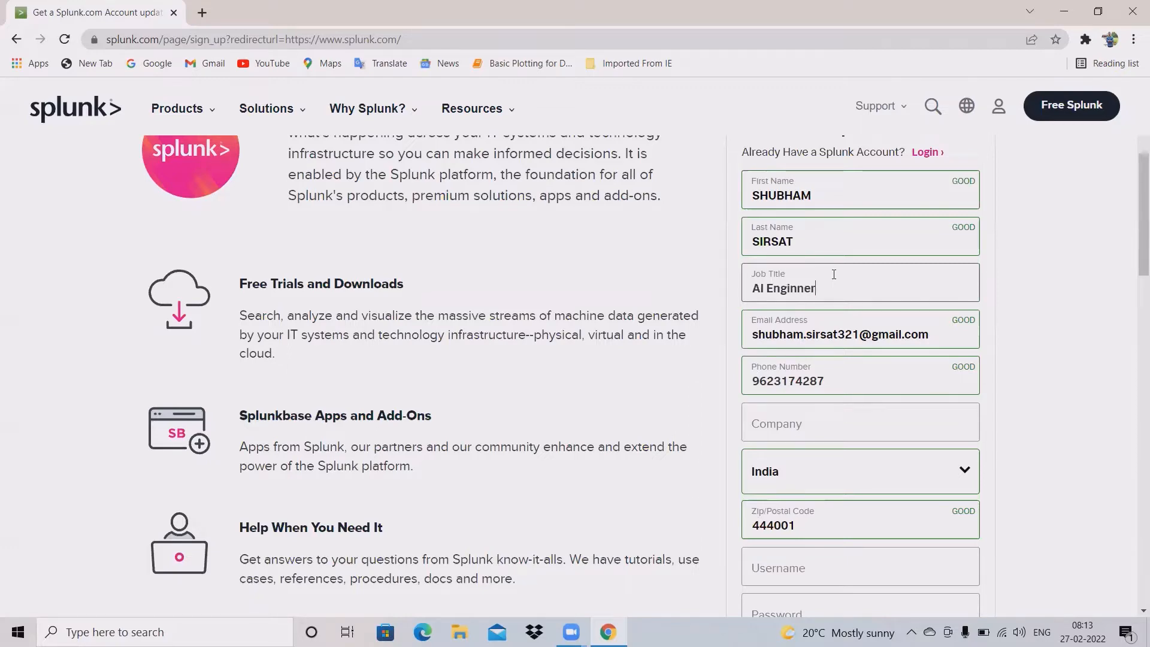
pyautogui.scroll(-1, 822, 358)
# Step: Enter Bourntec as the company name
pyautogui.click(823, 358)
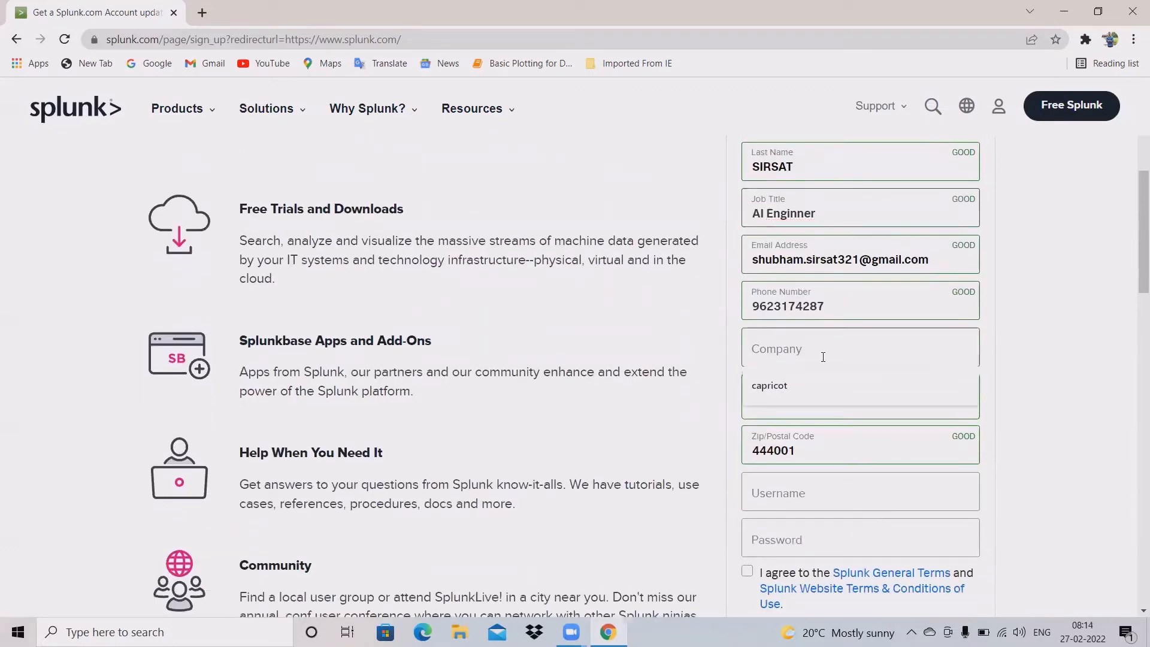
pyautogui.write('B')
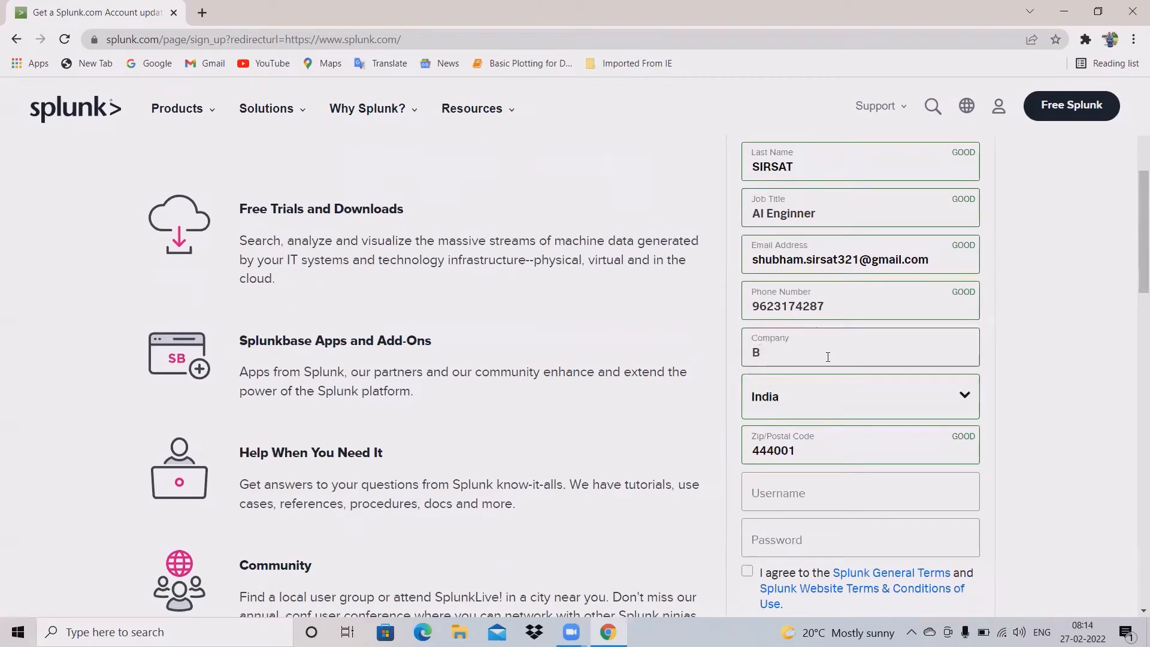
pyautogui.write('ourntec')
pyautogui.scroll(-1, 839, 390)
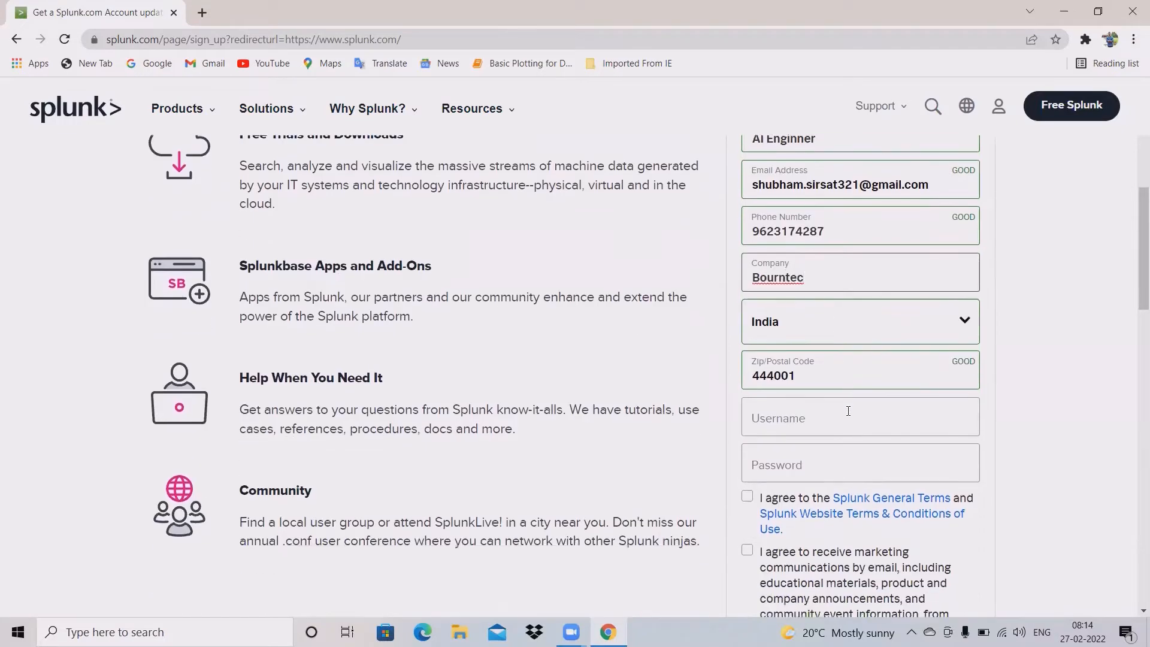
# Step: Use the saved e-mail suggestion as the username and begin typing the account password
pyautogui.click(845, 422)
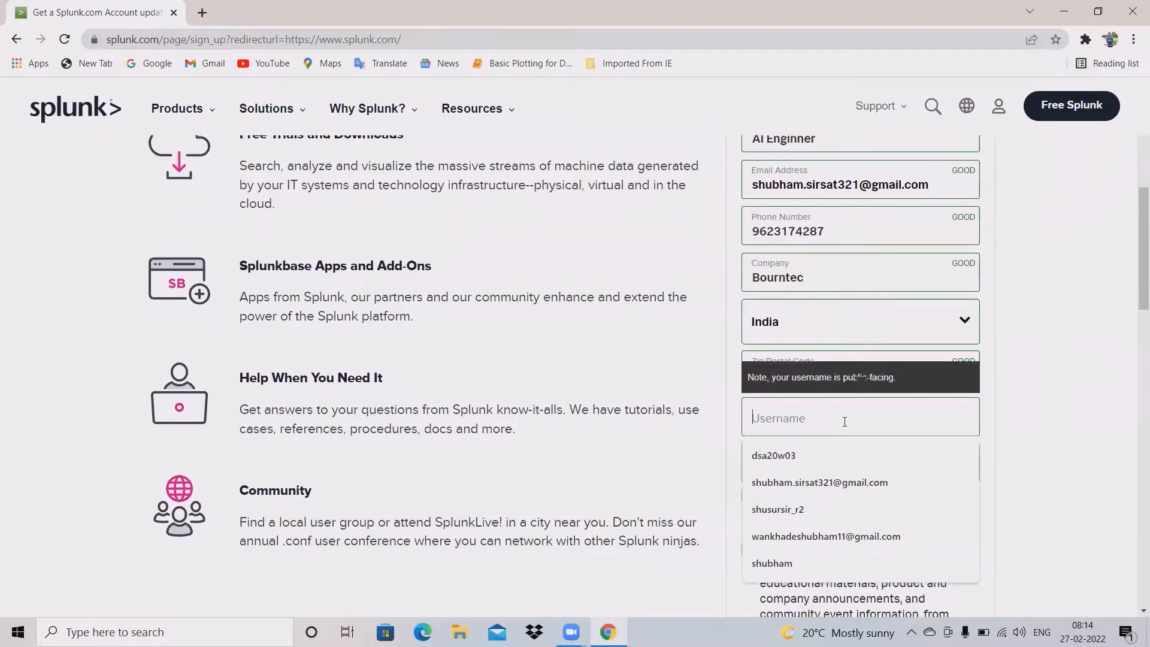
pyautogui.click(865, 488)
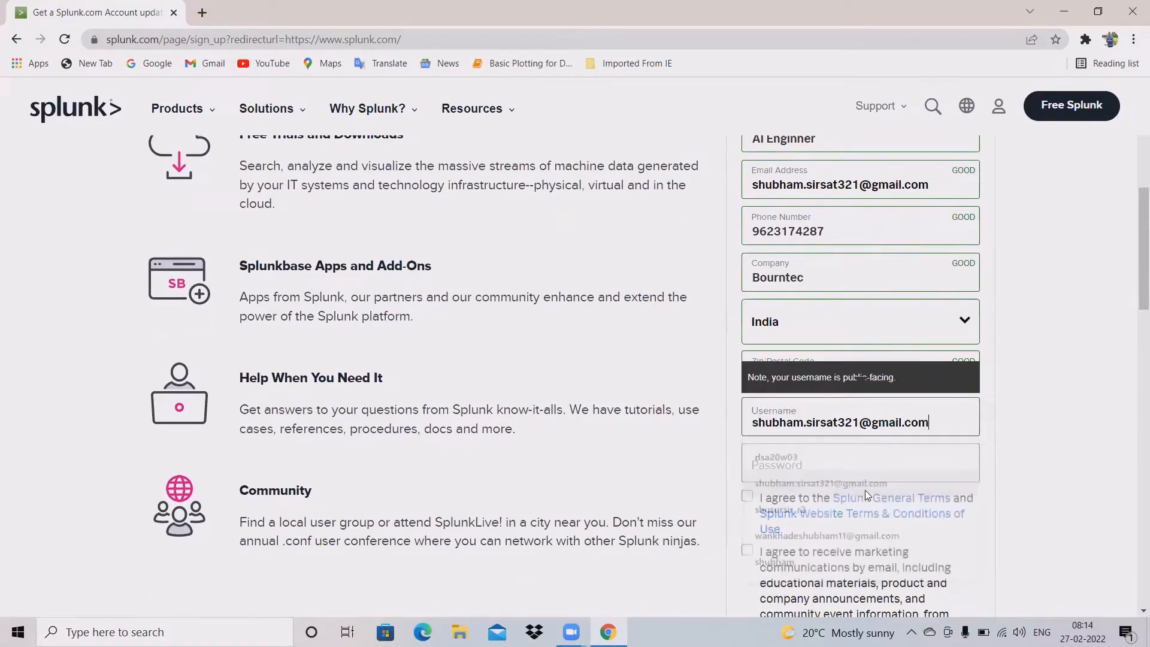
pyautogui.click(900, 469)
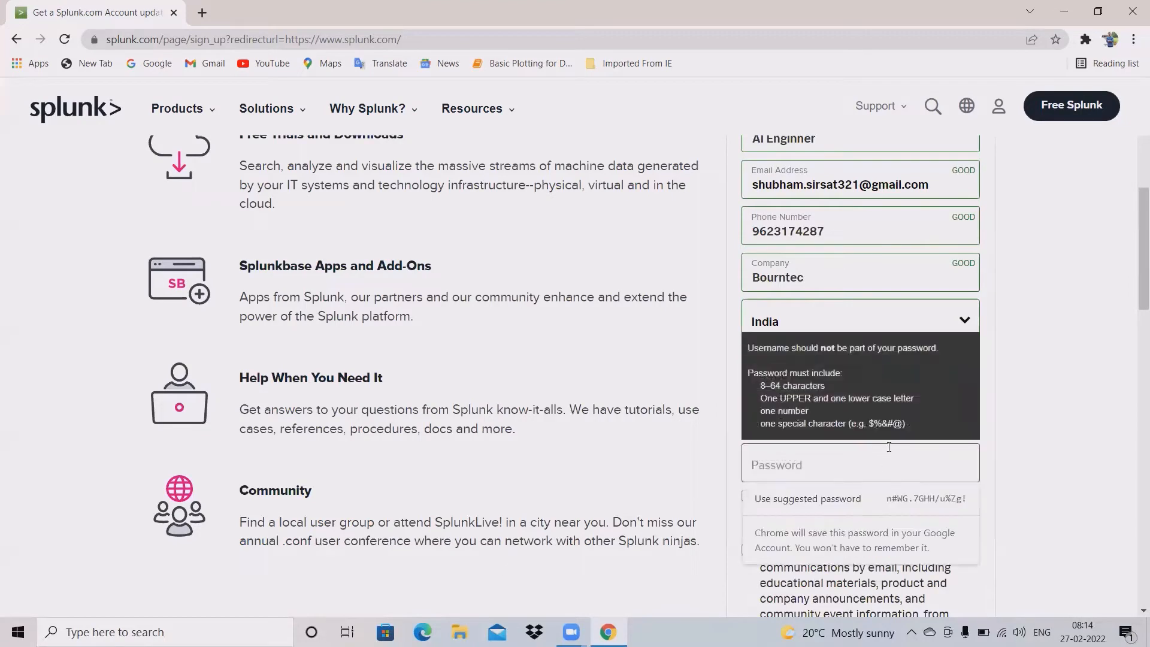
pyautogui.scroll(-2, 991, 394)
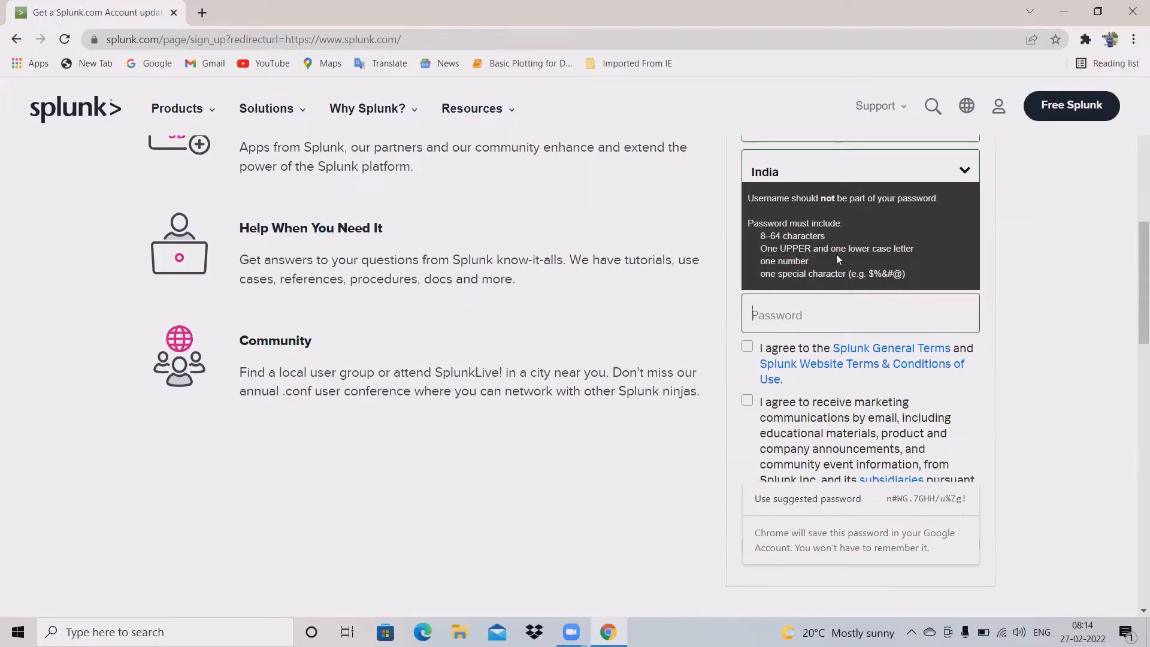
pyautogui.click(813, 313)
pyautogui.write('S•')
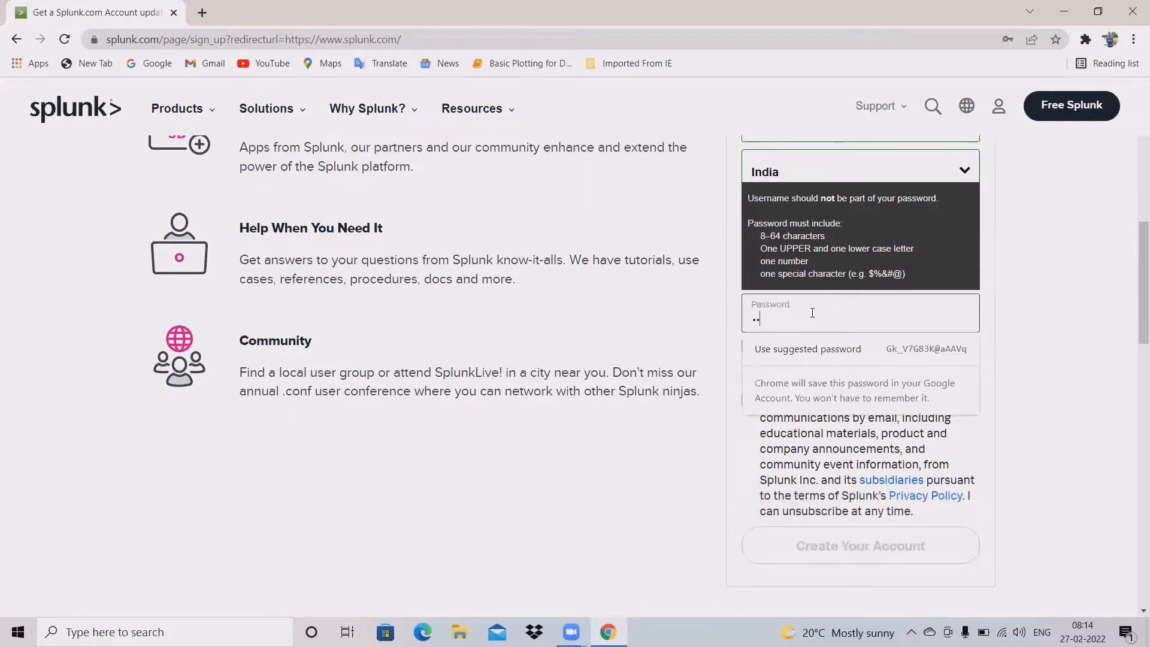
pyautogui.write('•••••••')
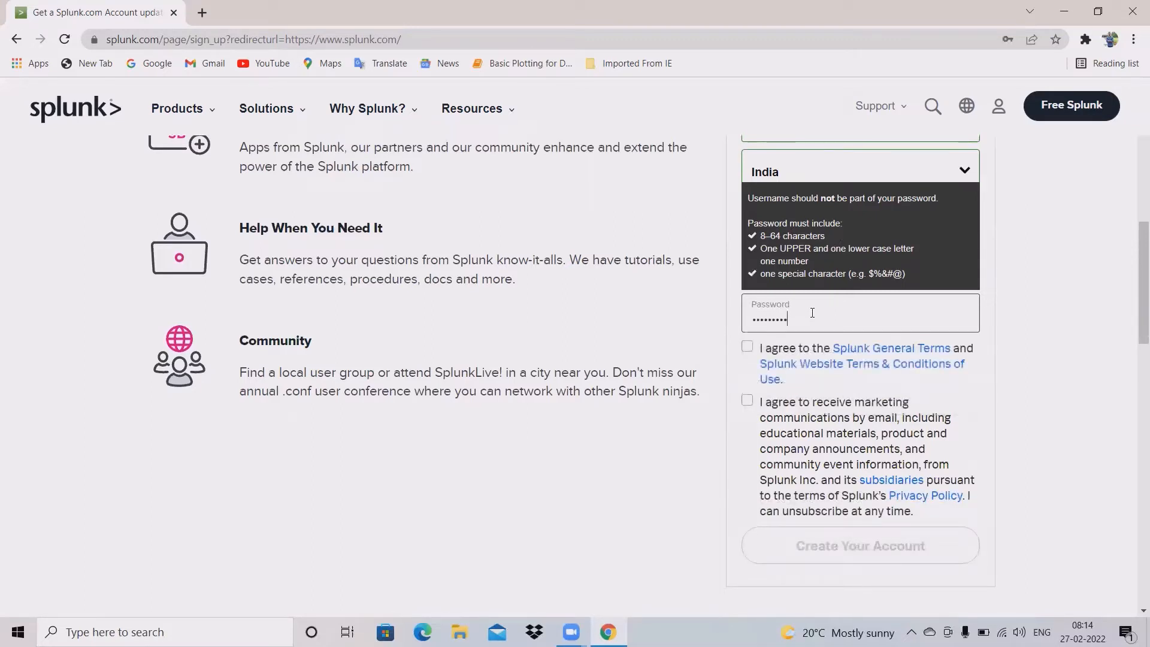
pyautogui.write('••')
# Step: Tick the General Terms and marketing checkboxes, then strip the @, e-mail domain and dot from the username
pyautogui.click(748, 347)
pyautogui.click(746, 402)
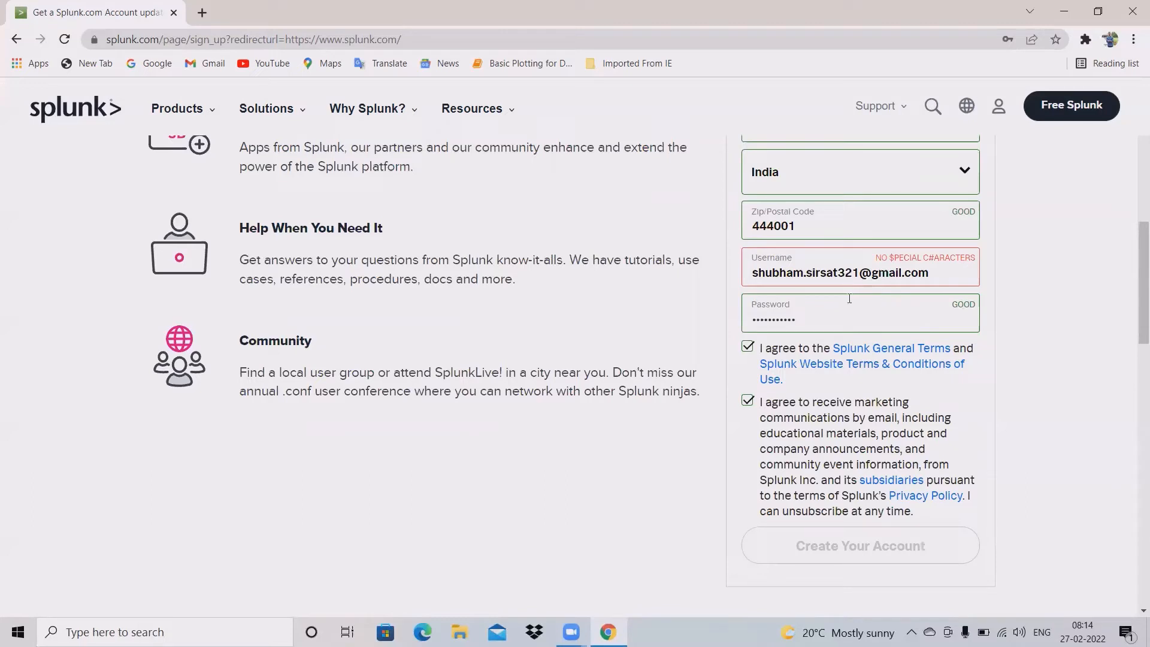
pyautogui.click(871, 271)
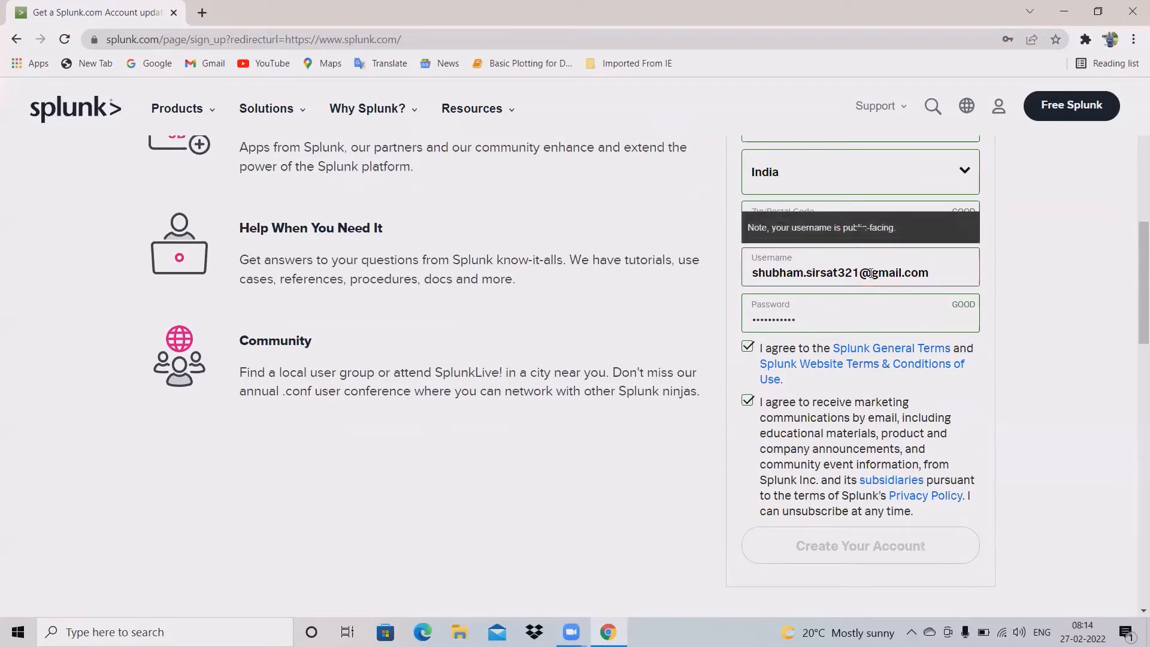
pyautogui.press('BackSpace')
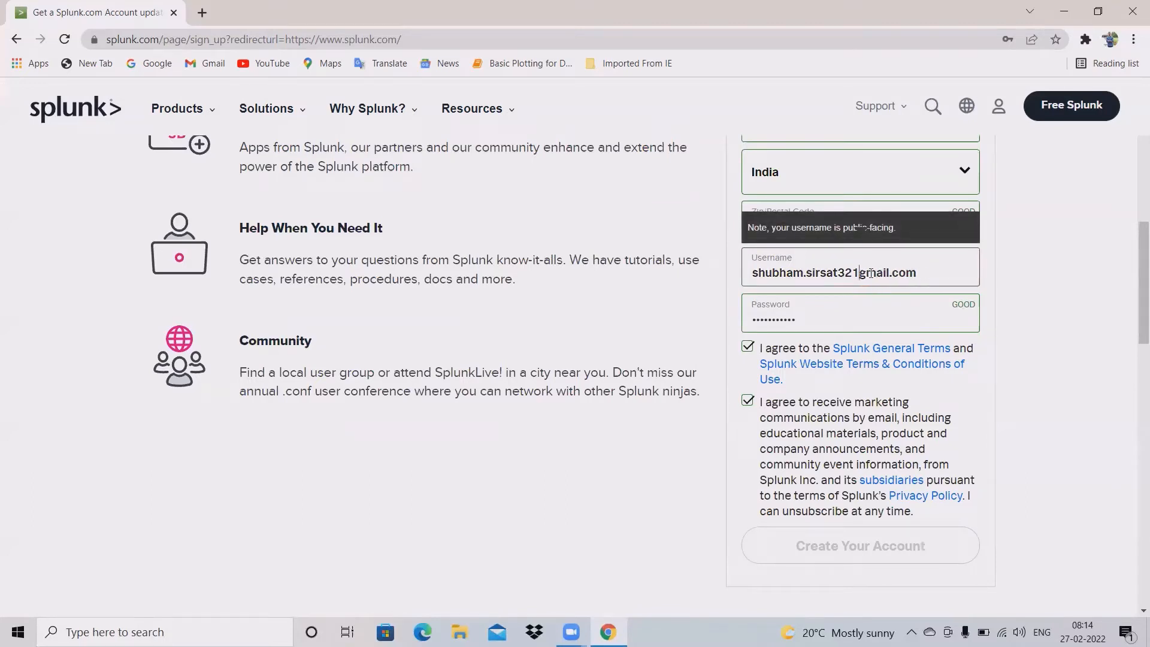
pyautogui.click(937, 281)
pyautogui.press('BackSpace')
pyautogui.press('BackSpace')
pyautogui.press('BackSpace')
pyautogui.press('BackSpace')
pyautogui.press('BackSpace')
pyautogui.press('BackSpace')
pyautogui.press('BackSpace')
pyautogui.press('BackSpace')
pyautogui.press('BackSpace')
pyautogui.press('BackSpace')
pyautogui.press('BackSpace')
pyautogui.press('BackSpace')
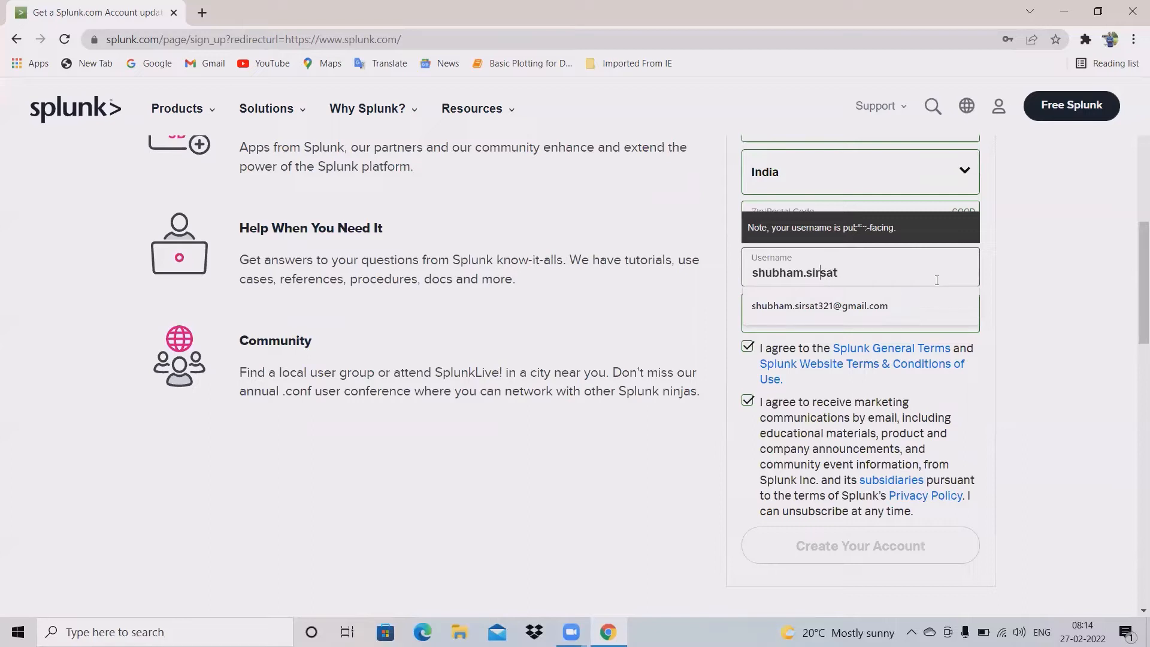
pyautogui.press('Left')
pyautogui.press('Left')
pyautogui.press('Left')
pyautogui.press('Left')
pyautogui.press('Left')
pyautogui.press('Left')
pyautogui.press('BackSpace')
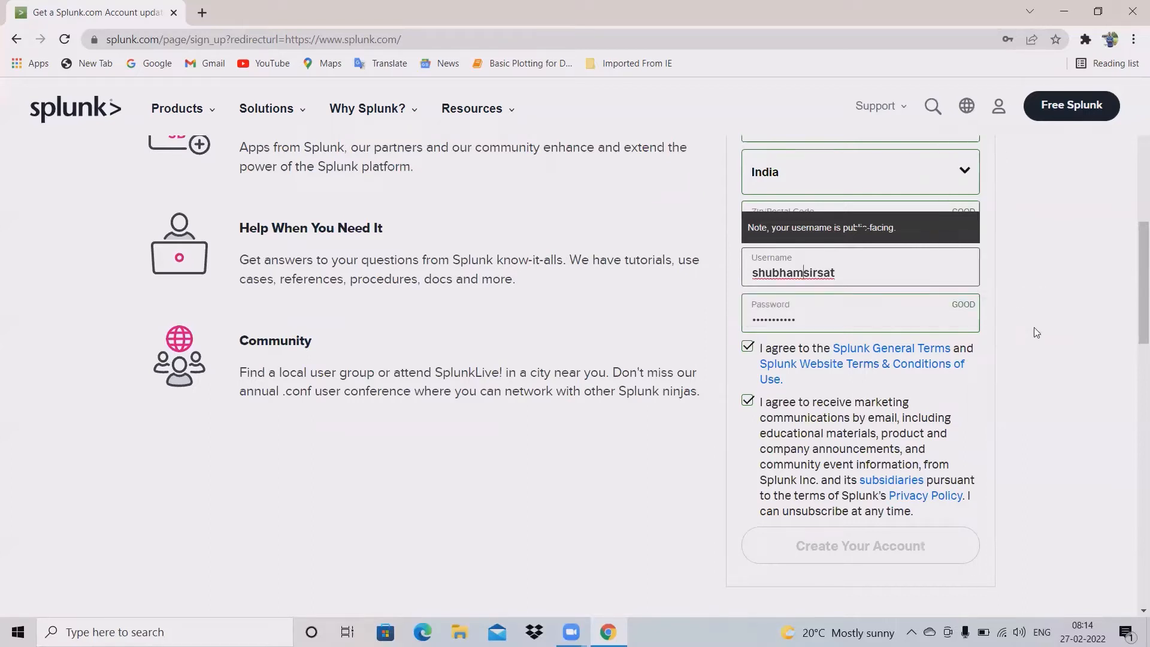
pyautogui.click(1047, 385)
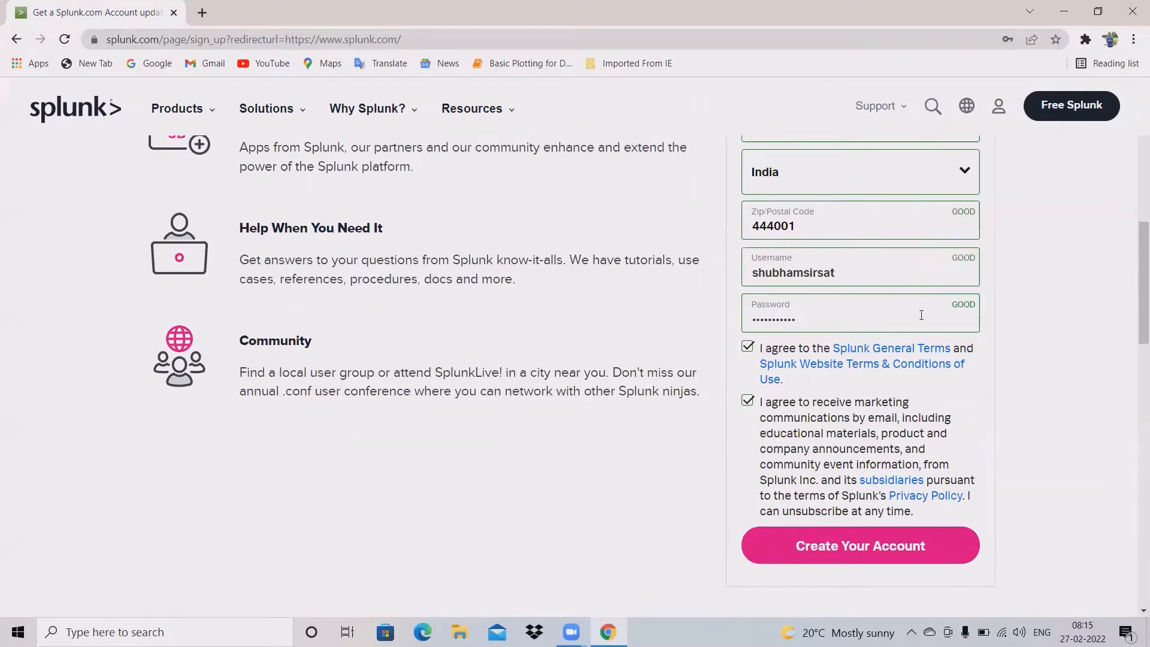
pyautogui.scroll(4, 921, 316)
# Step: Submit the sign-up form with the Create Your Account button
pyautogui.scroll(4, 882, 279)
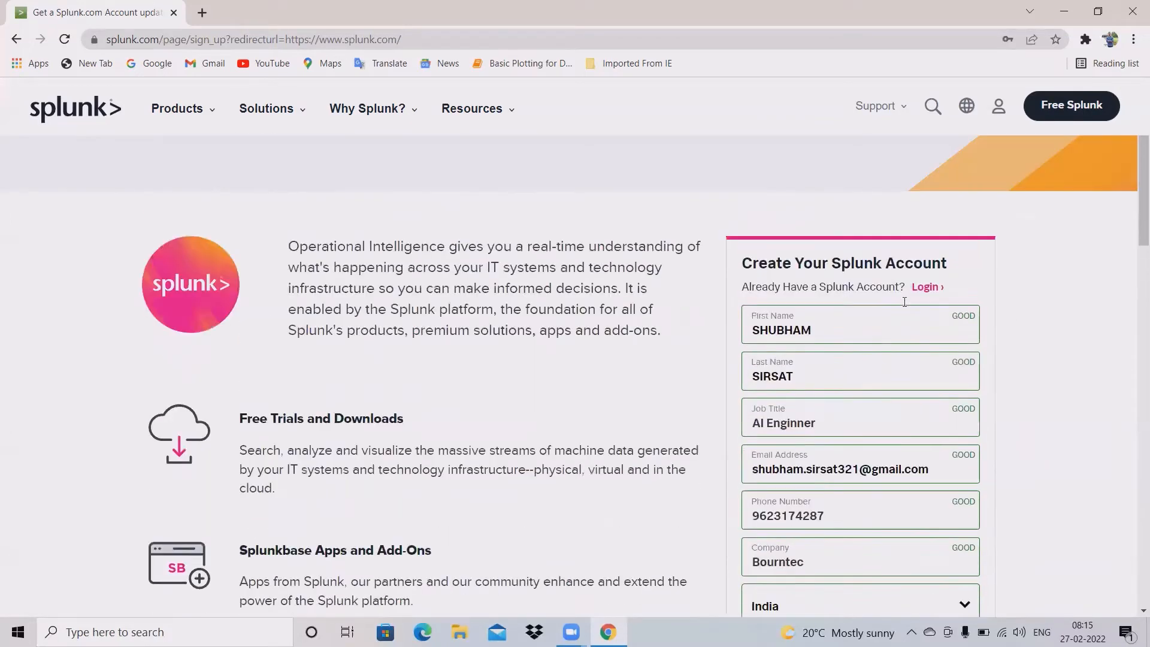
pyautogui.scroll(-5, 943, 311)
pyautogui.scroll(-6, 945, 314)
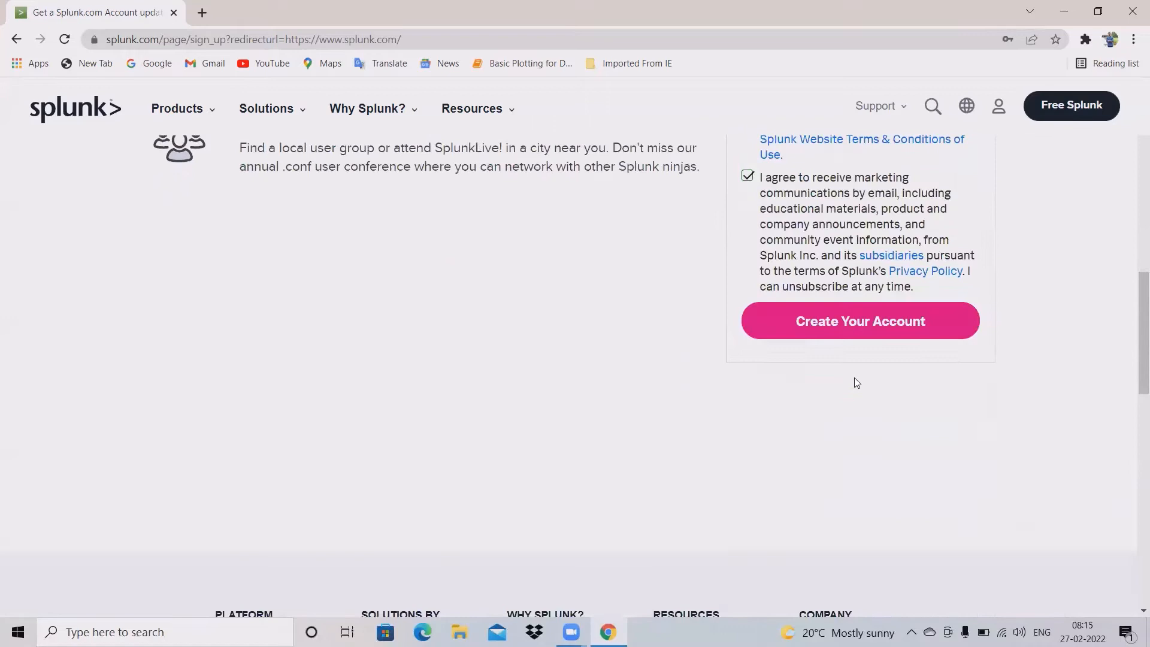
pyautogui.click(847, 322)
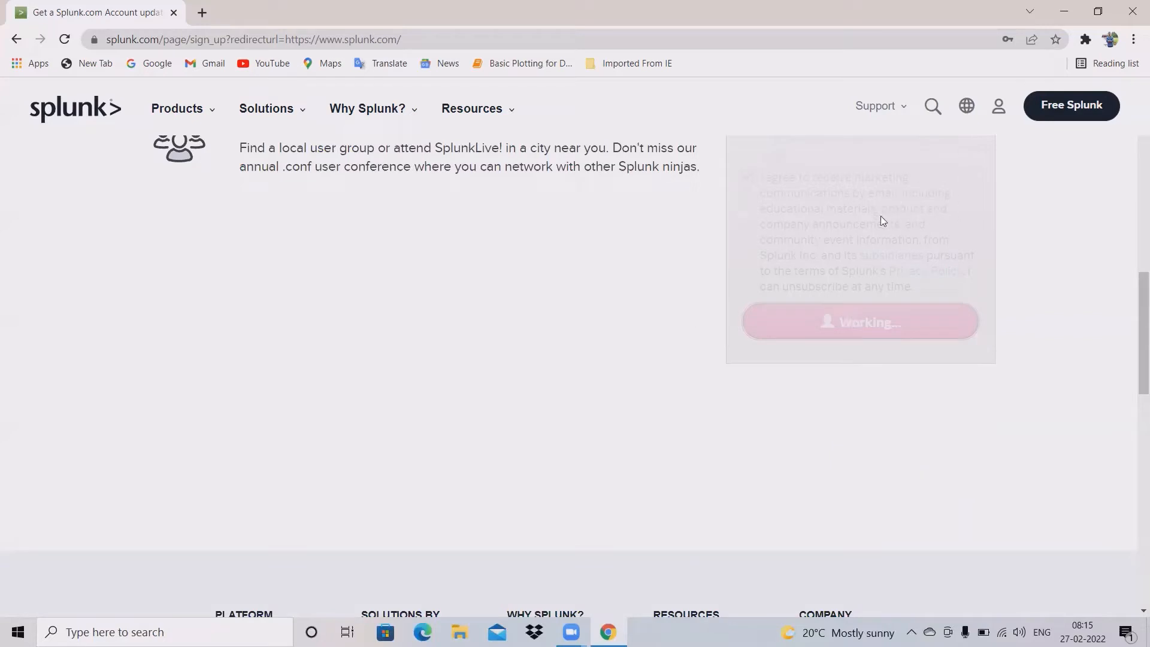
pyautogui.scroll(2, 916, 228)
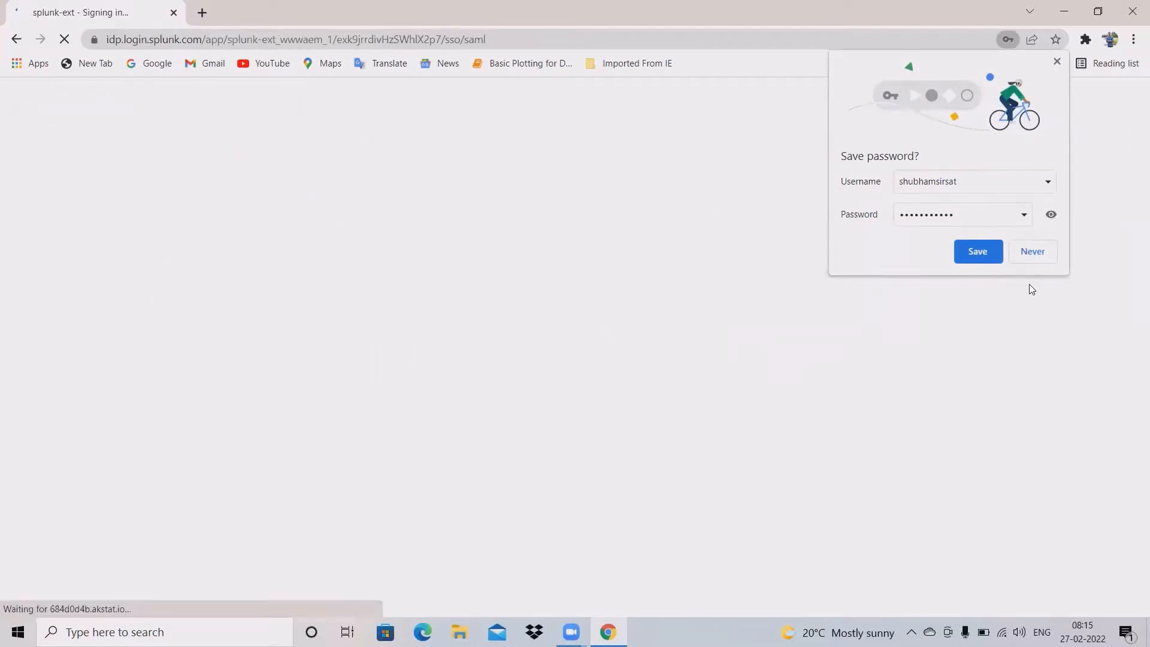
# Step: Decline Chrome's offer to save the password and check the signed-in account menu
pyautogui.click(1032, 252)
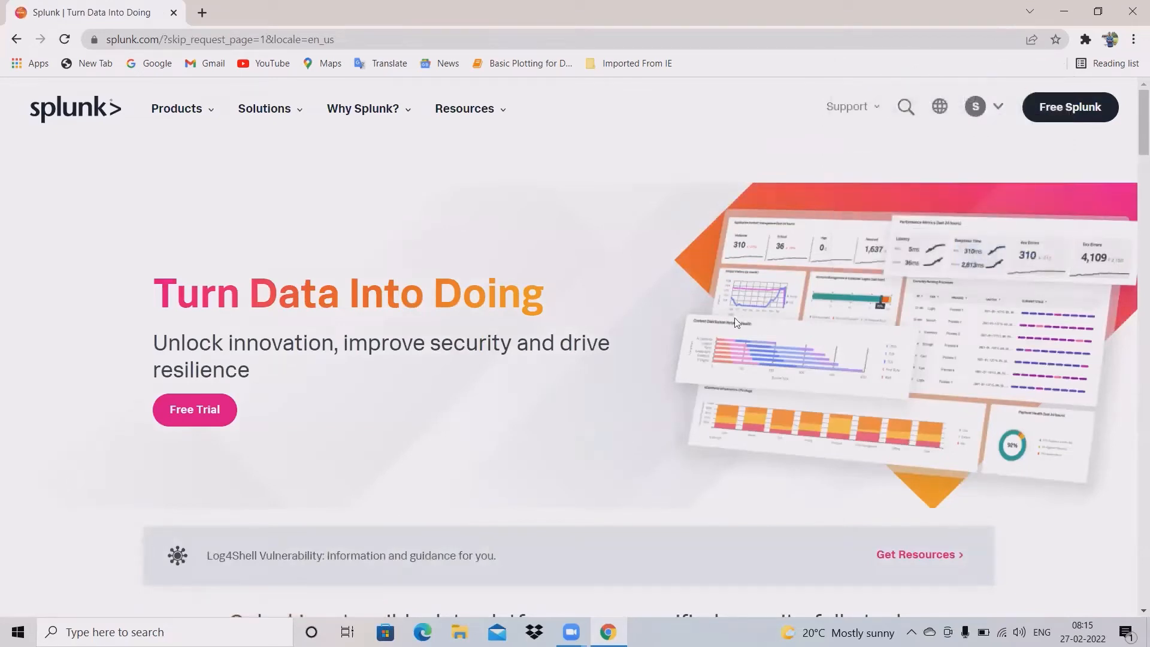
pyautogui.click(999, 108)
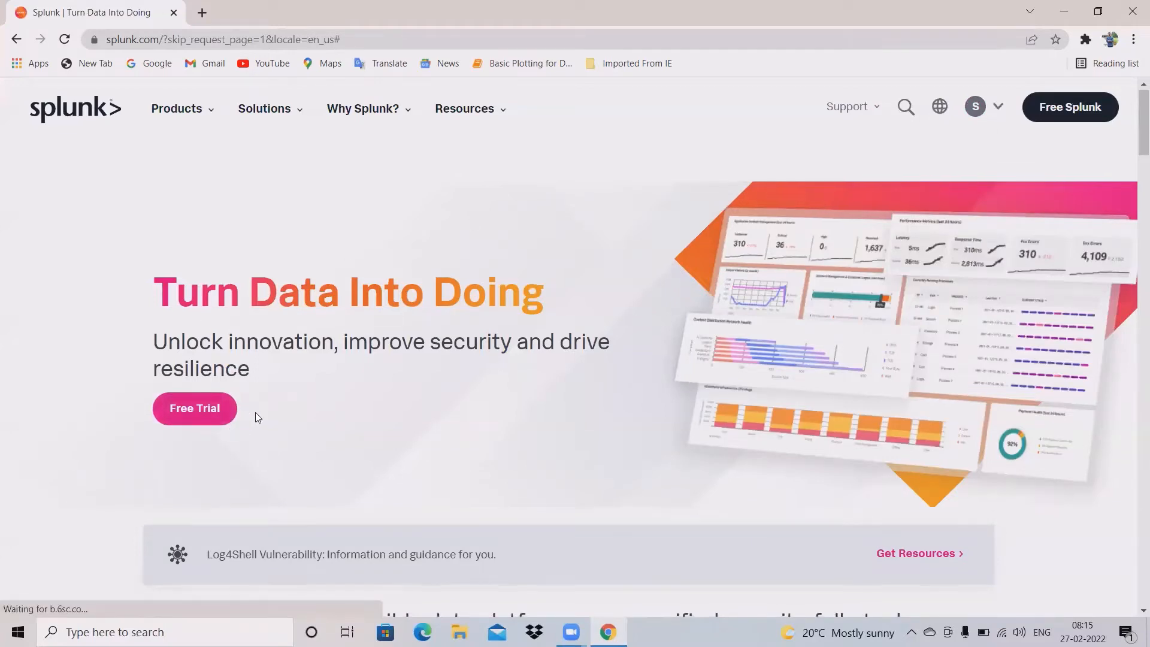
pyautogui.scroll(-5, 518, 412)
pyautogui.scroll(5, 339, 292)
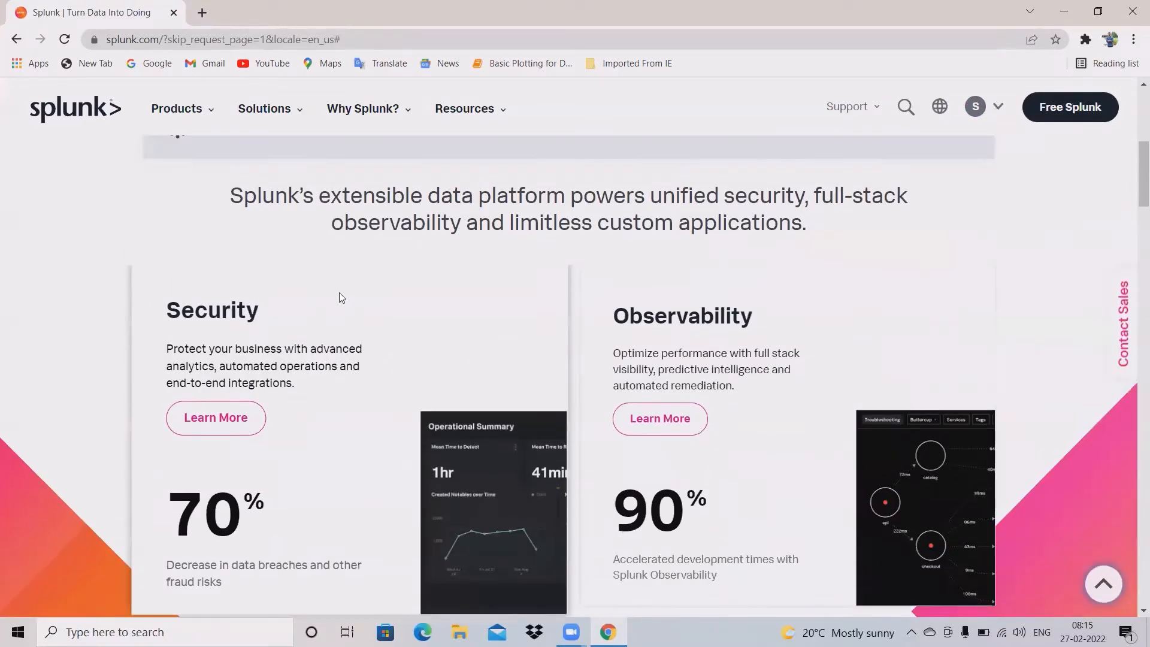
# Step: Go to Products > Free Trials & Downloads and locate the Splunk Enterprise trial offer
pyautogui.click(204, 112)
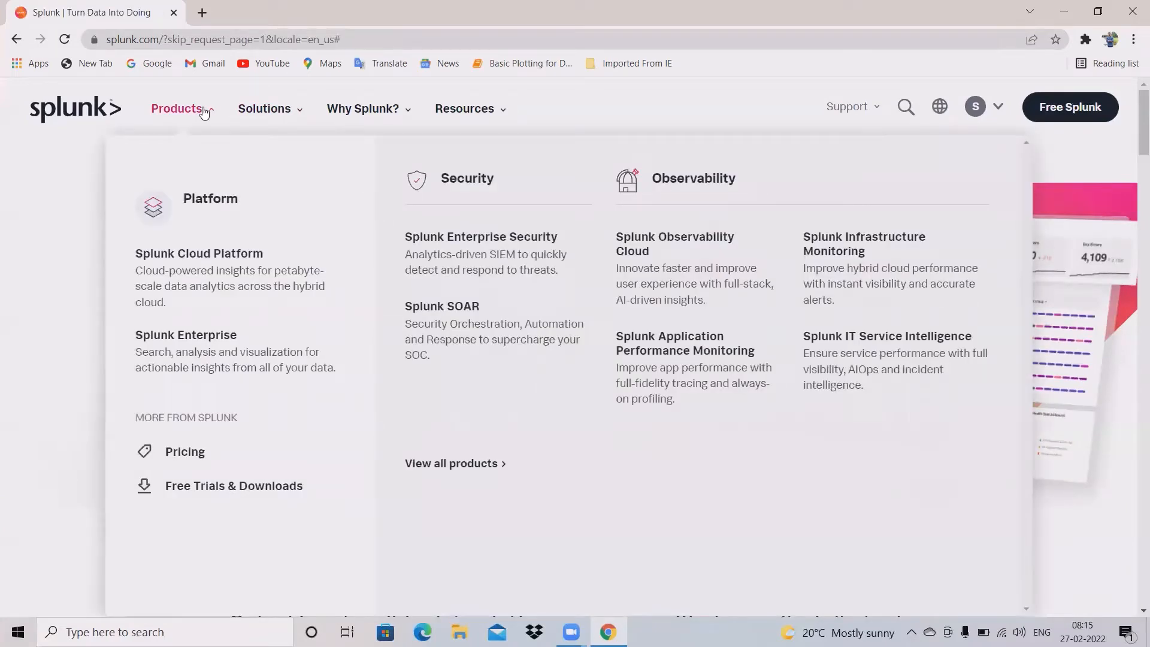
pyautogui.click(235, 500)
pyautogui.scroll(-2, 495, 409)
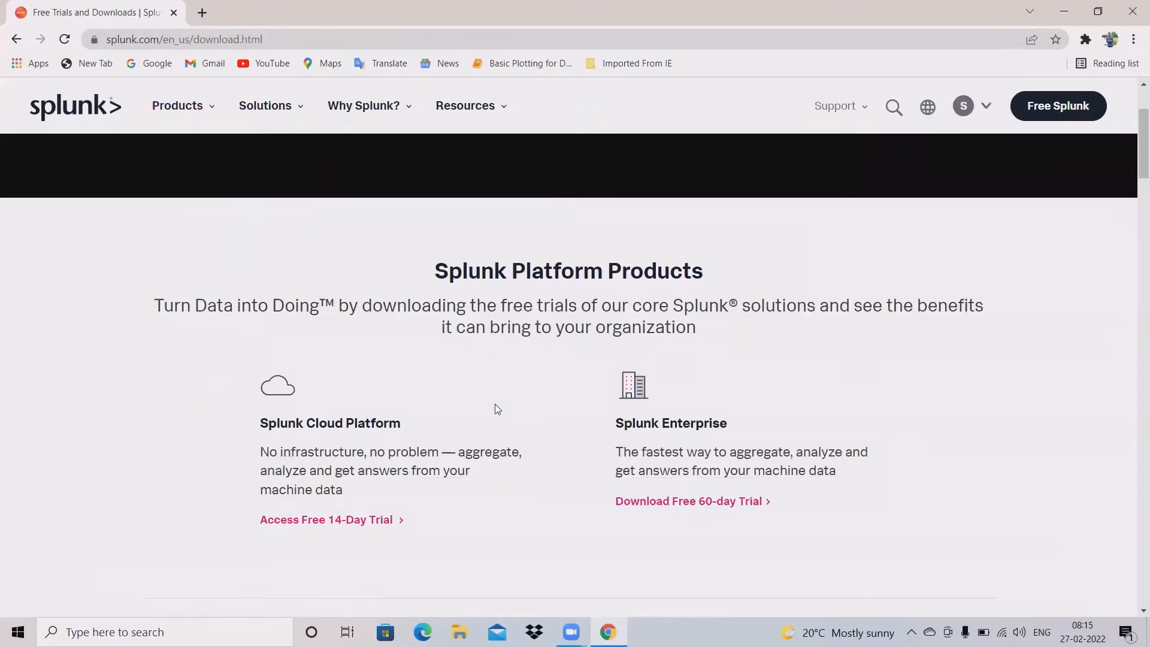
pyautogui.click(683, 509)
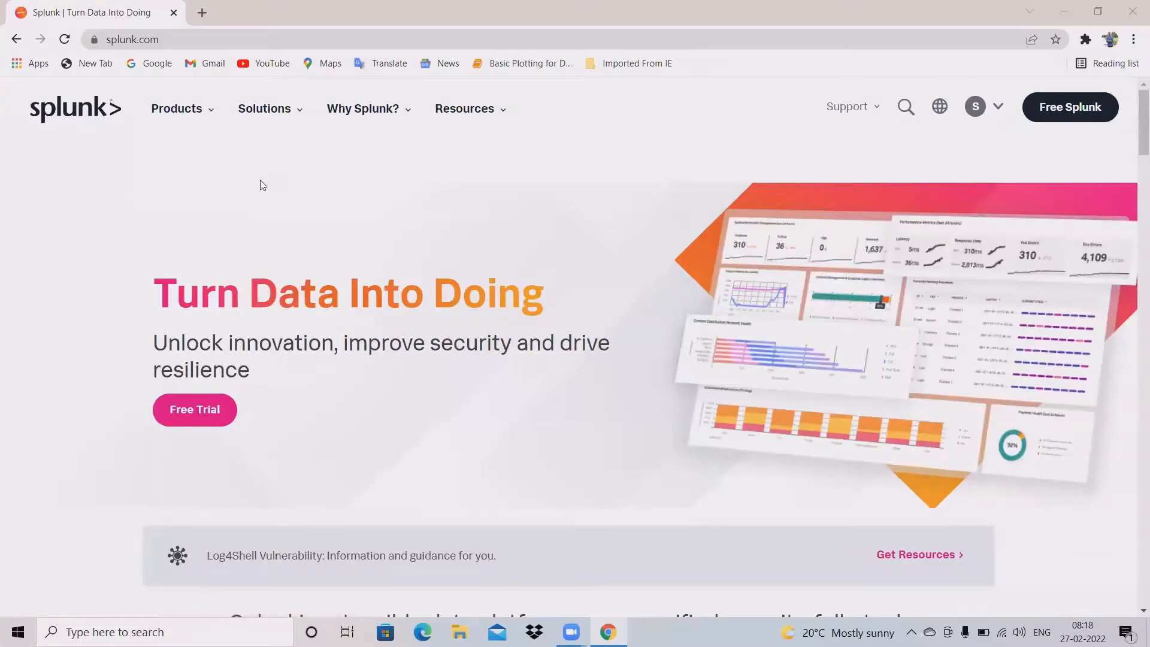
pyautogui.click(195, 116)
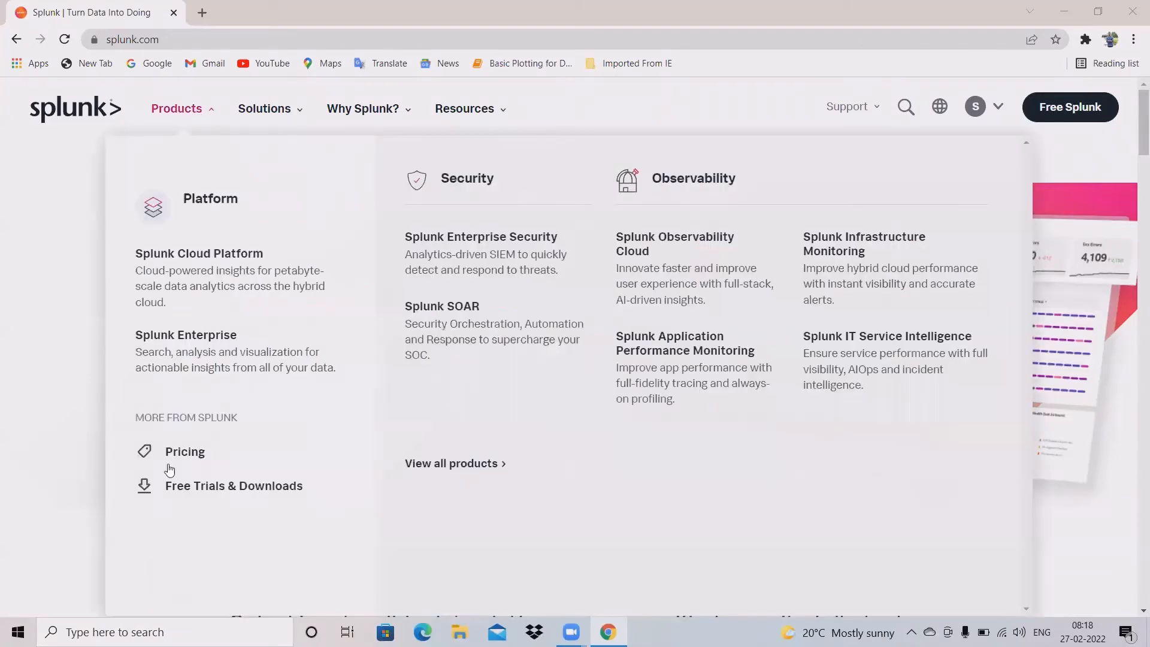
pyautogui.click(214, 488)
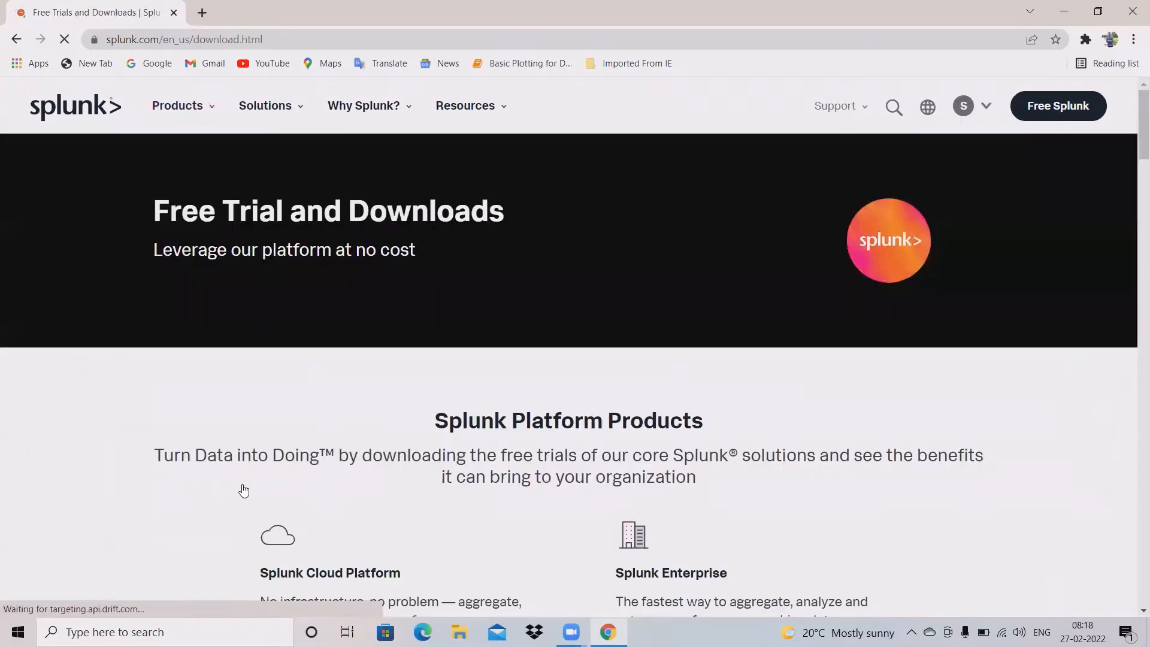
pyautogui.scroll(-4, 407, 442)
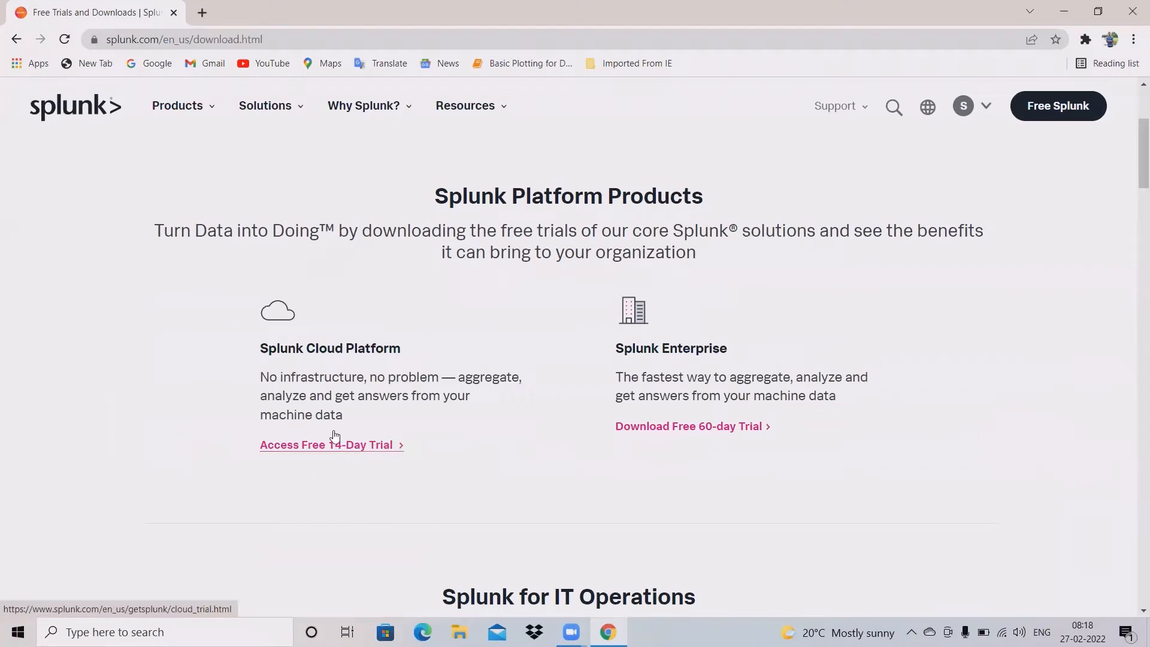
pyautogui.click(395, 445)
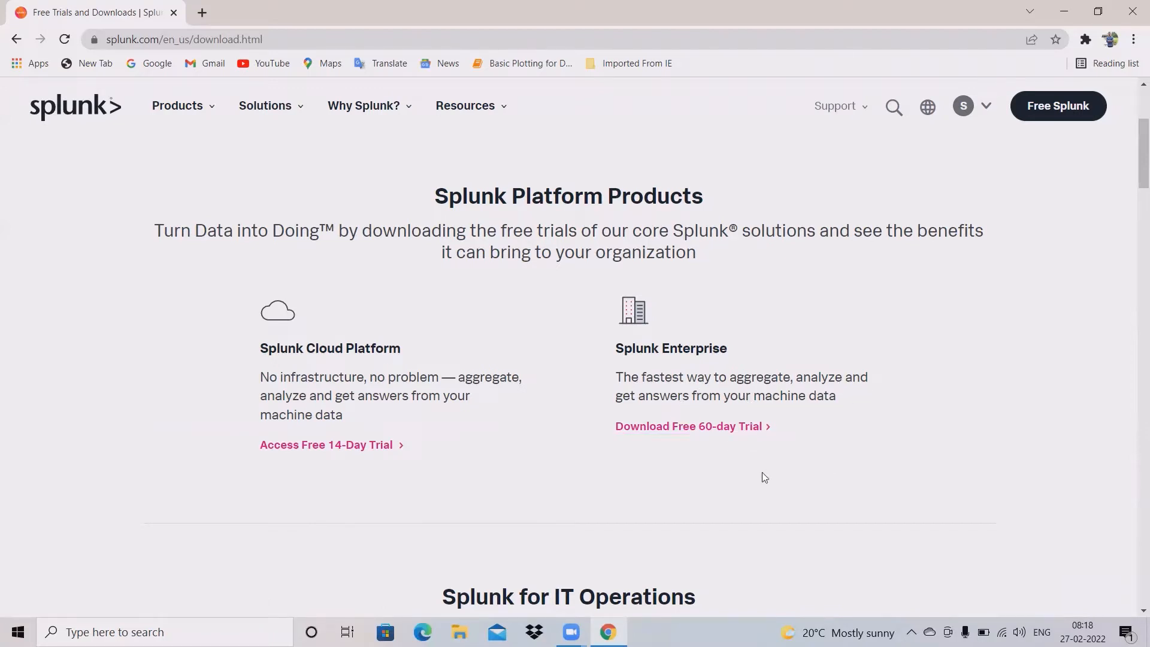
# Step: Open the Splunk Enterprise 60-day trial download page and compare the Linux, Mac OS and Windows packages
pyautogui.click(701, 434)
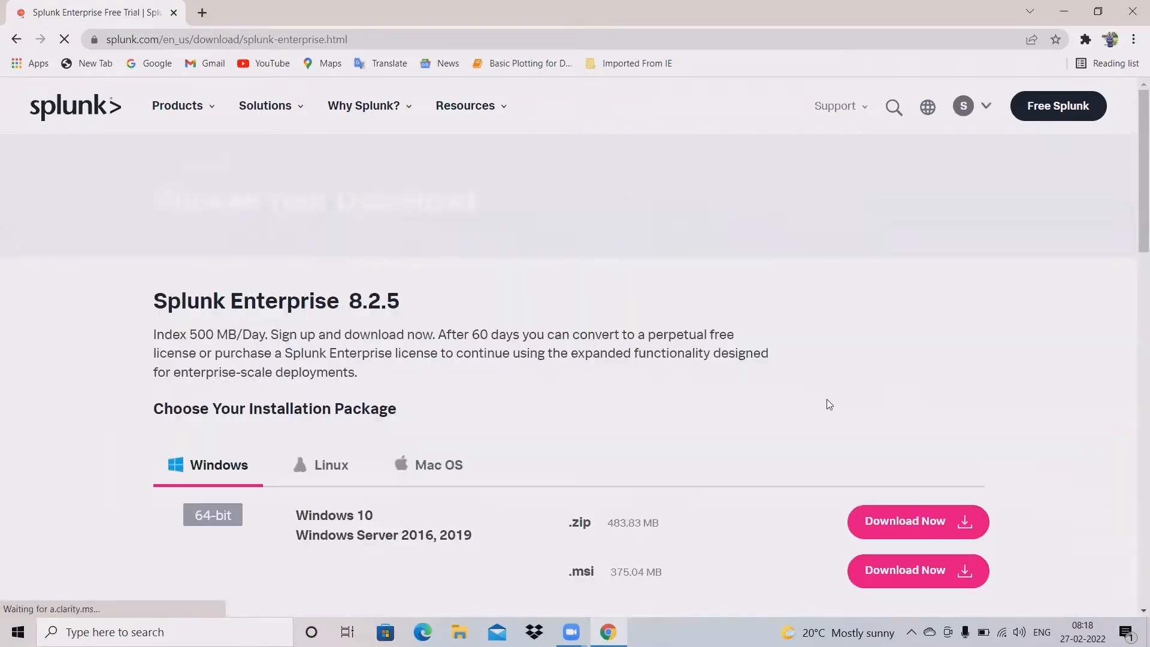
pyautogui.scroll(-3, 565, 396)
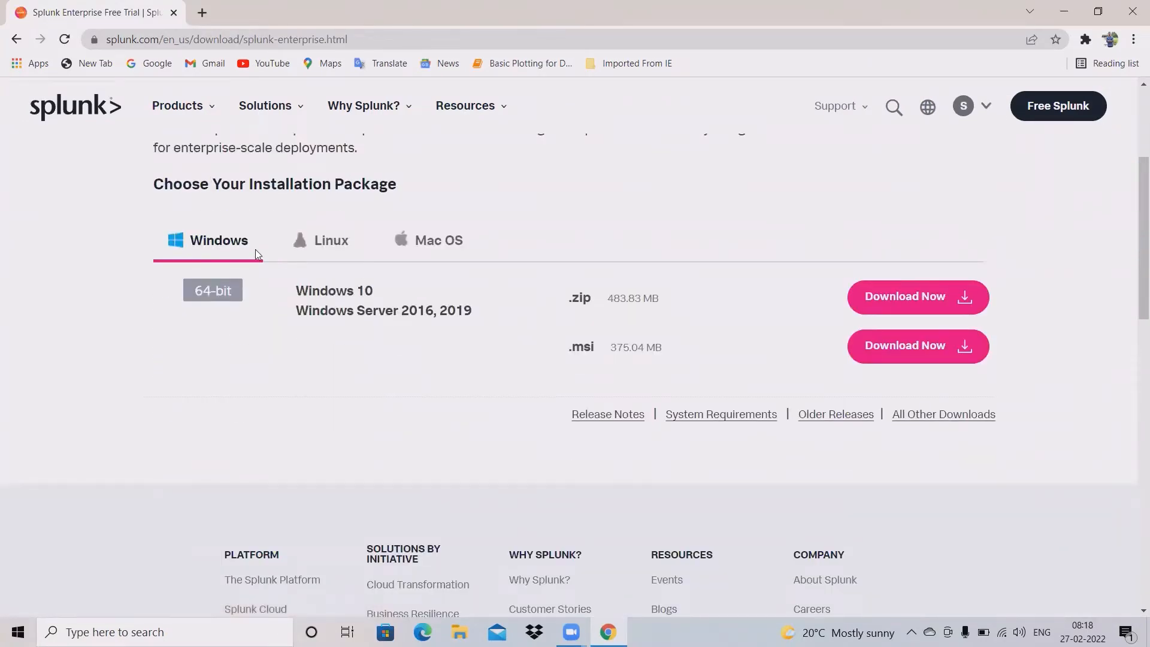
pyautogui.click(329, 251)
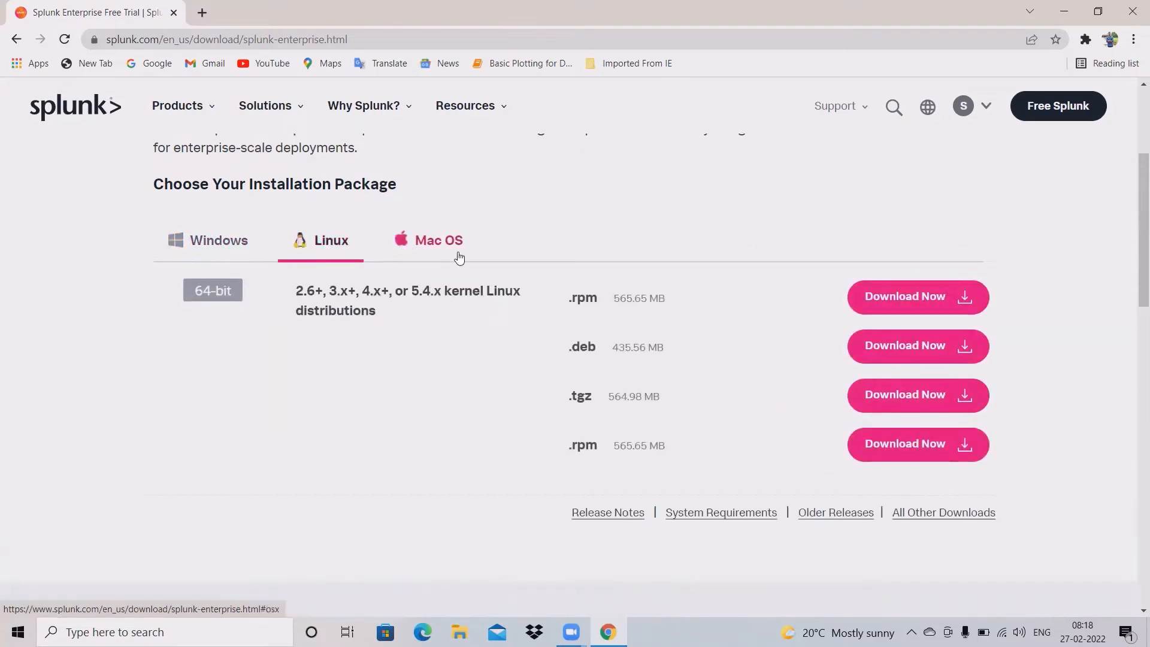
pyautogui.click(452, 251)
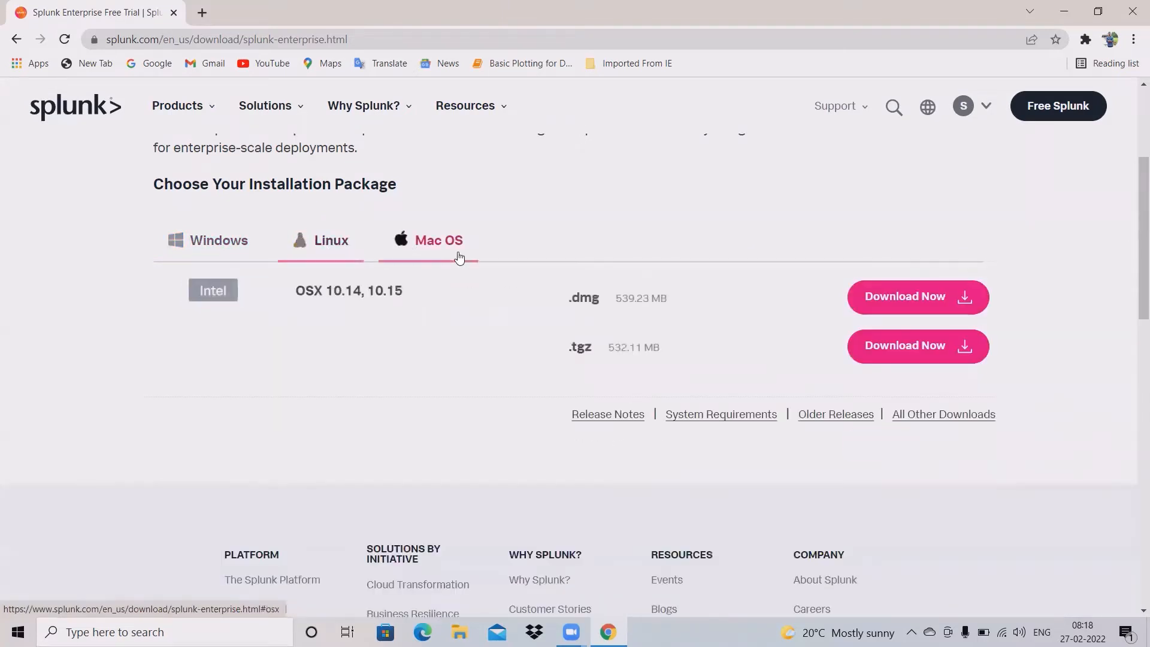
pyautogui.click(223, 249)
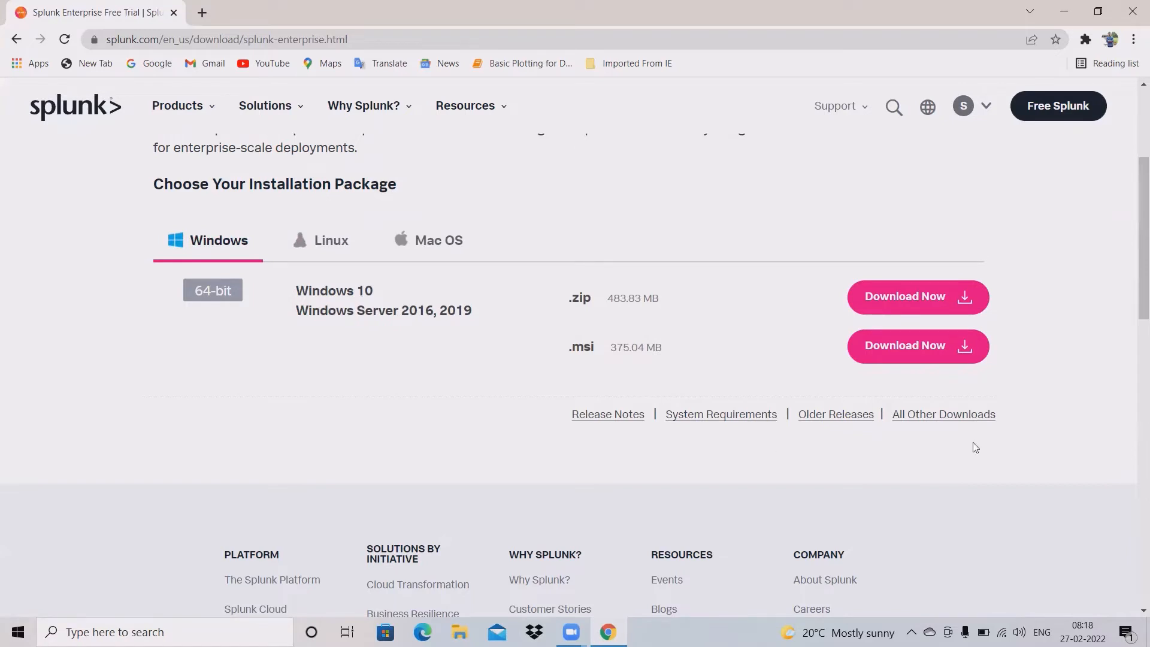
# Step: Browse the all-other-downloads page, return, and highlight the 8.2.5 version number
pyautogui.click(950, 421)
pyautogui.scroll(-4, 810, 477)
pyautogui.scroll(-6, 806, 477)
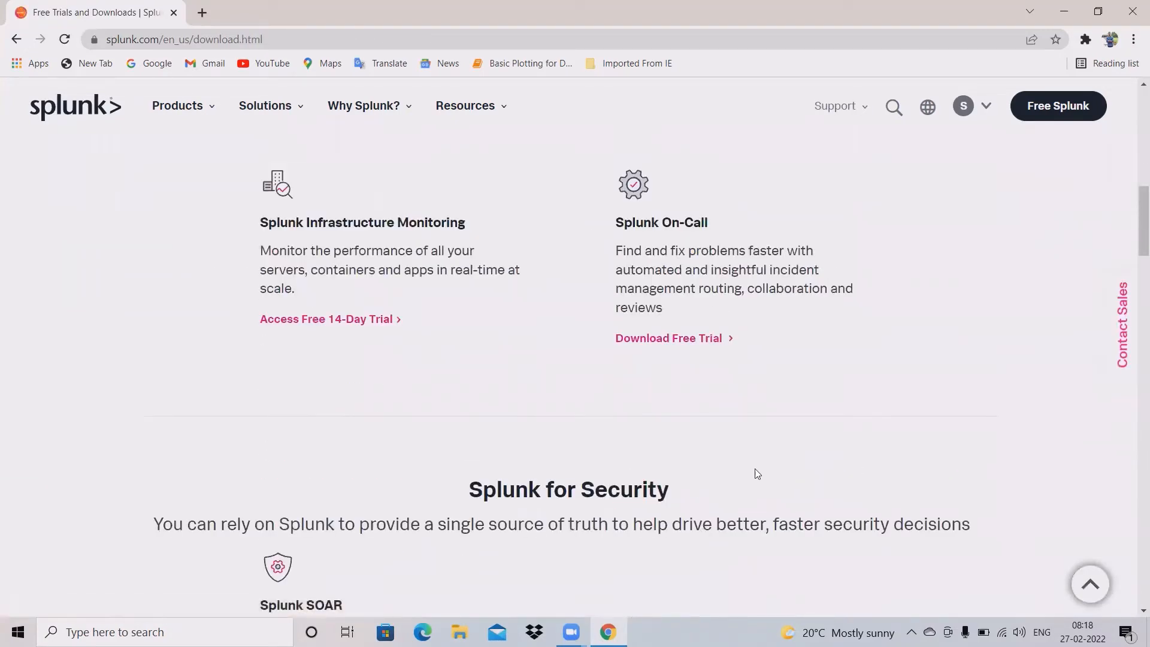
pyautogui.scroll(10, 760, 479)
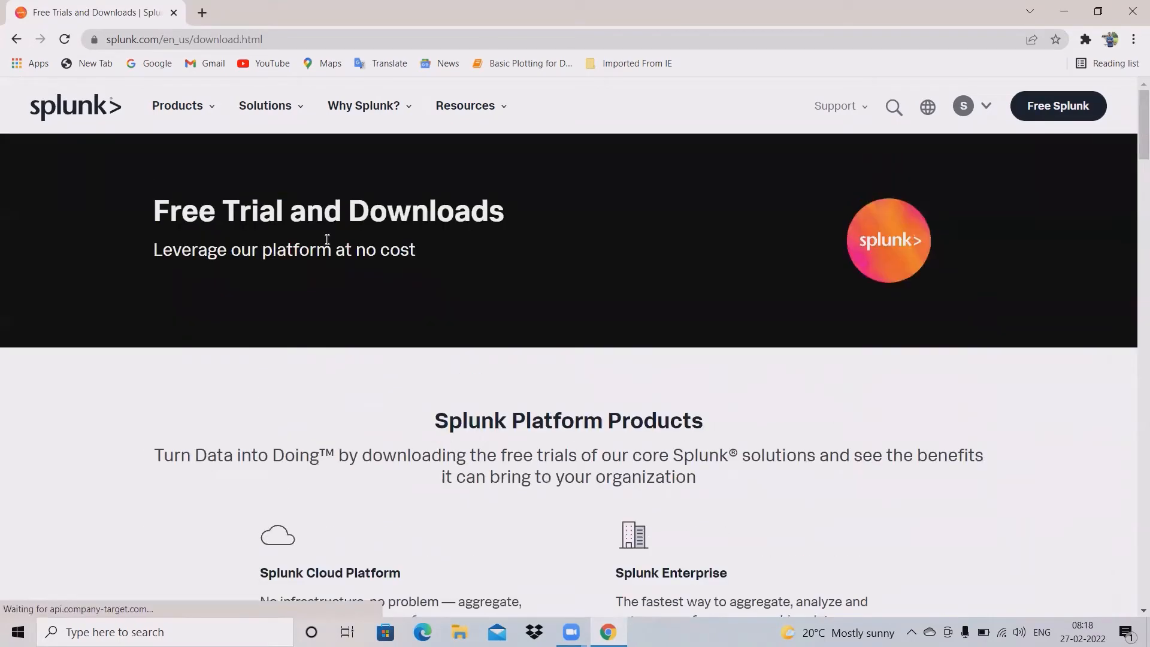
pyautogui.click(23, 41)
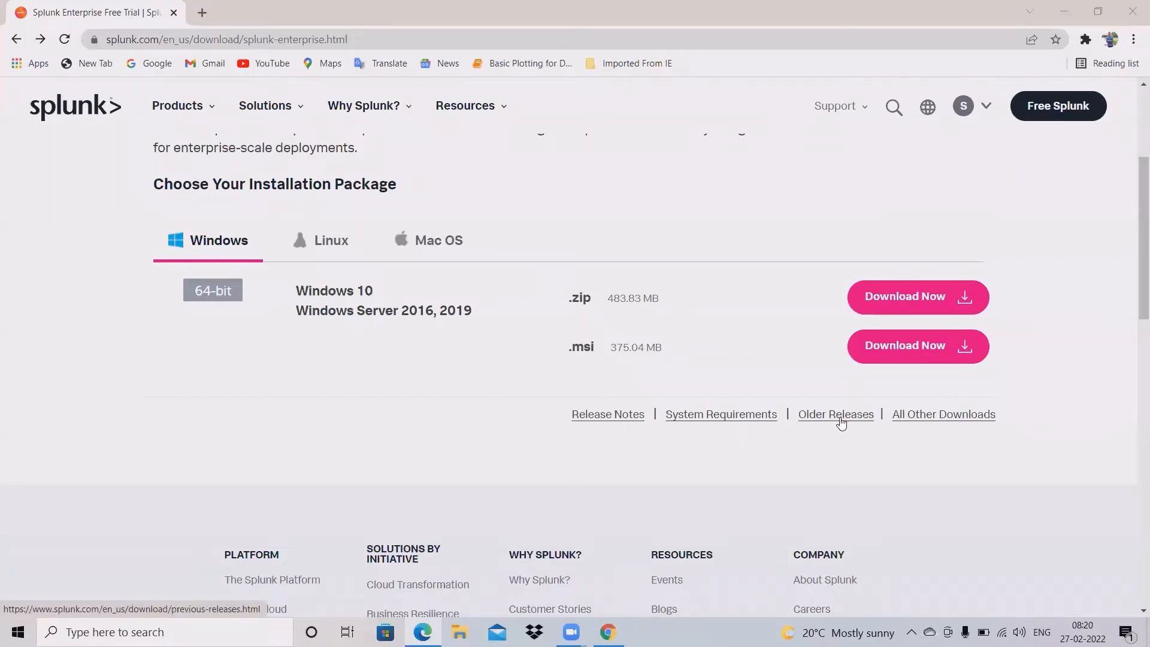
pyautogui.scroll(4, 583, 380)
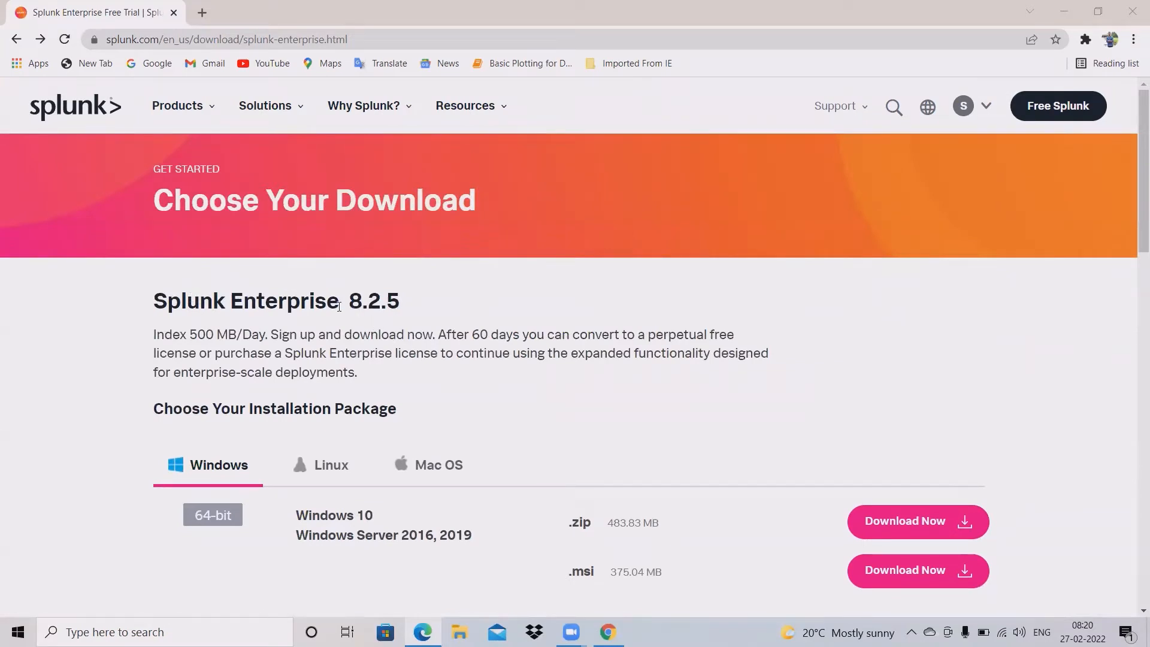
pyautogui.moveTo(347, 304); pyautogui.dragTo(401, 309)
# Step: Scroll through the license text and tick both the Software License Agreement and vCPU licensing boxes
pyautogui.click(526, 317)
pyautogui.scroll(-2, 526, 317)
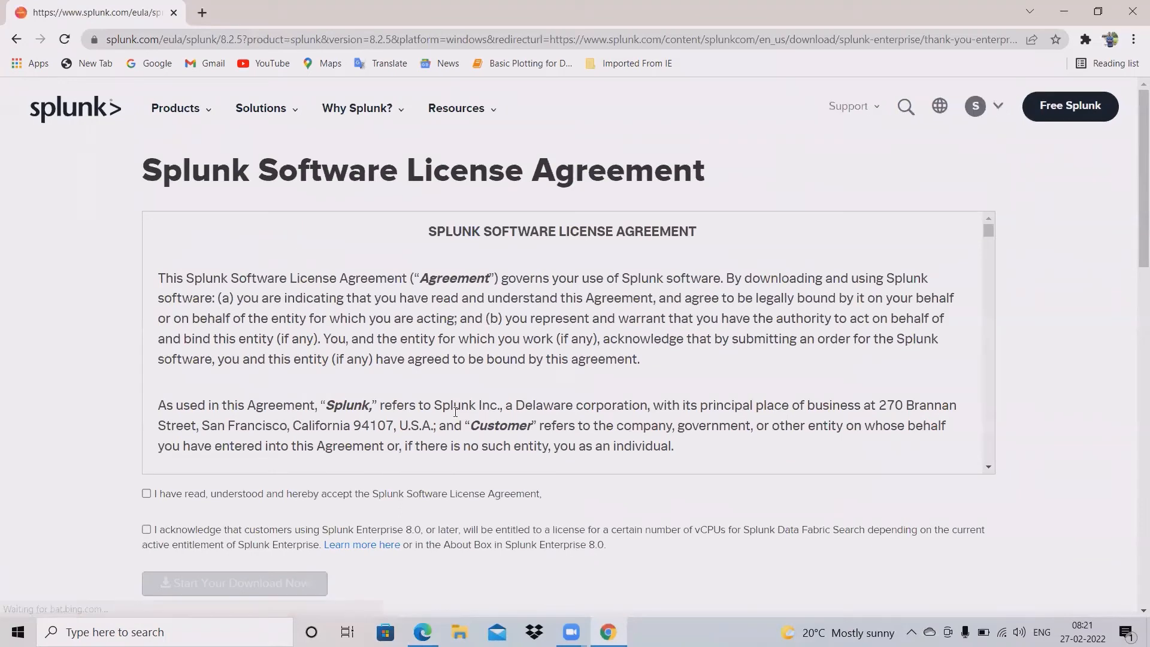
pyautogui.scroll(-4, 608, 403)
pyautogui.scroll(-6, 614, 392)
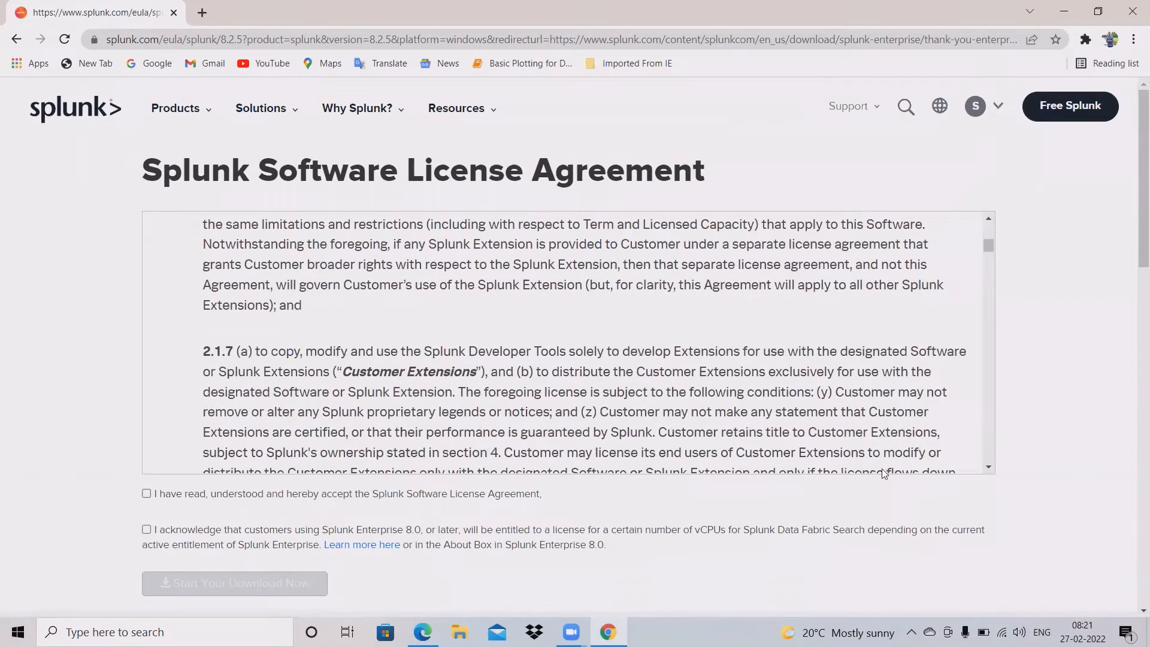
pyautogui.scroll(-3, 366, 431)
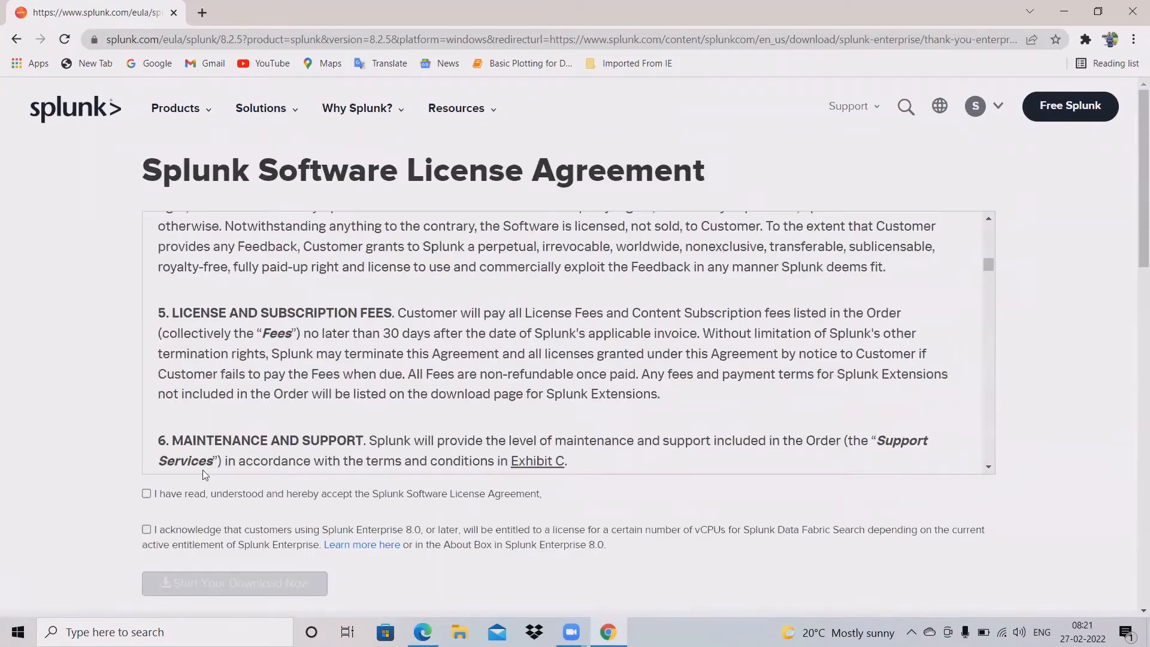
pyautogui.click(146, 493)
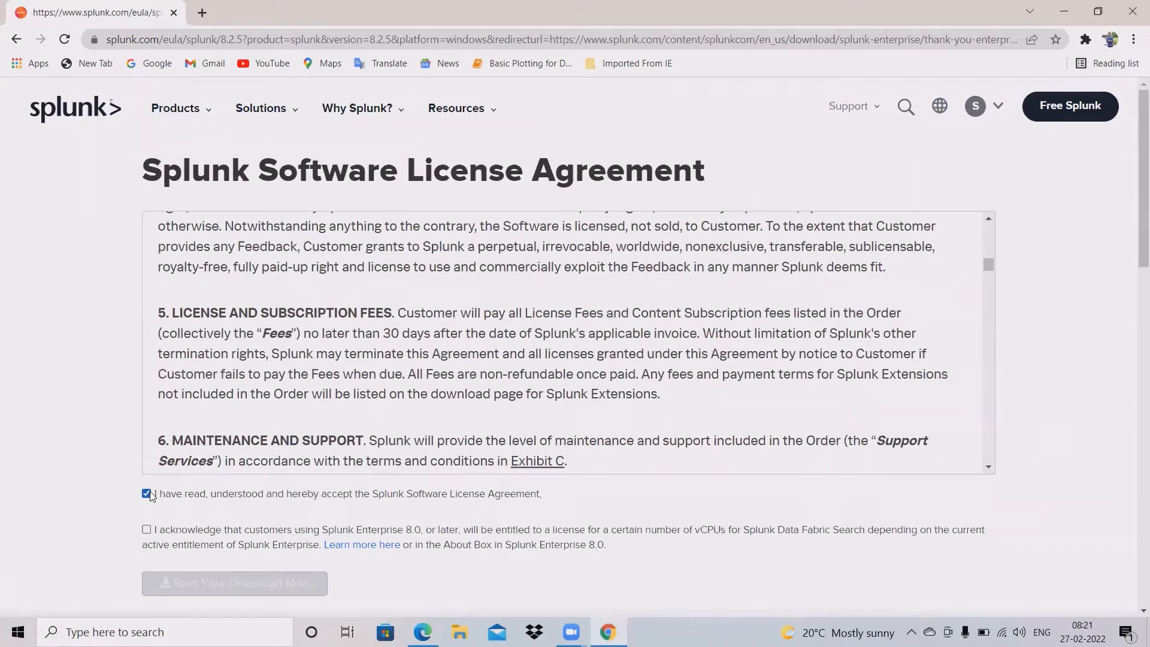
pyautogui.click(146, 530)
pyautogui.scroll(-1, 554, 525)
pyautogui.scroll(-2, 555, 525)
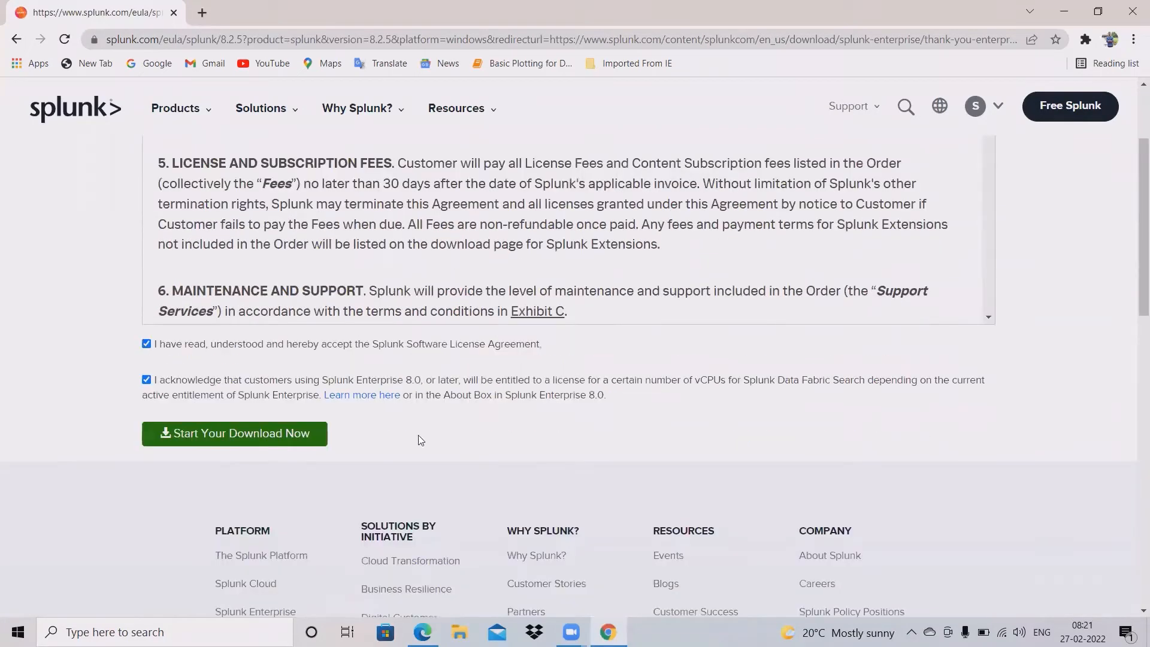
# Step: Start downloading the Splunk Enterprise 8.2.5 Windows .msi installer
pyautogui.click(288, 439)
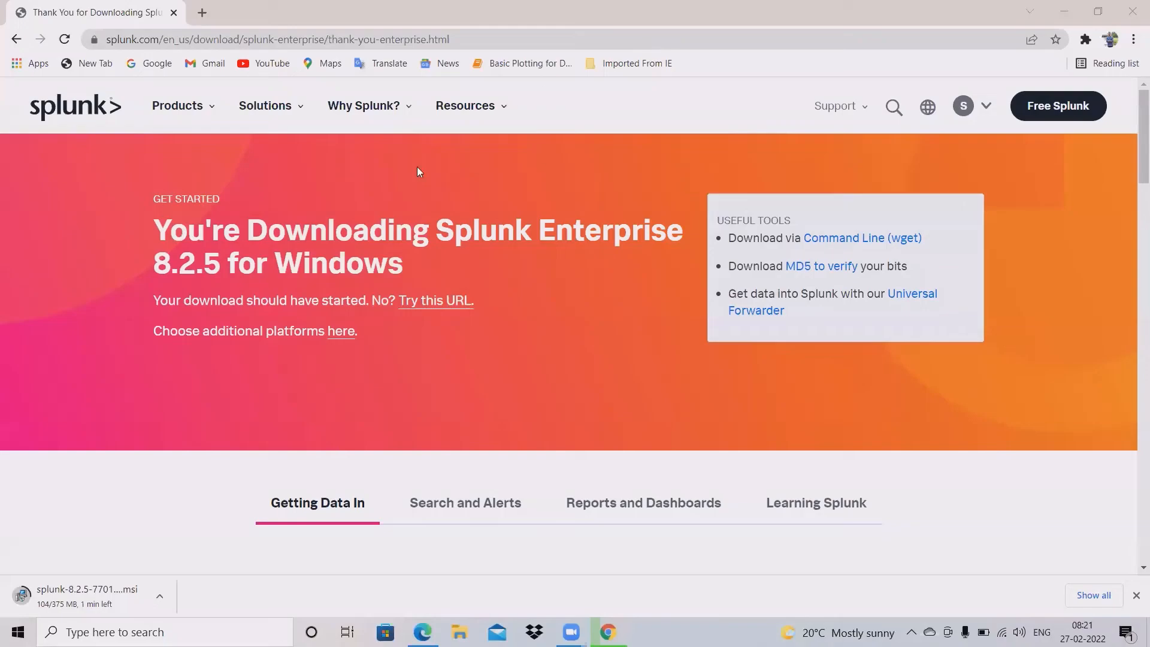
pyautogui.moveTo(354, 118)
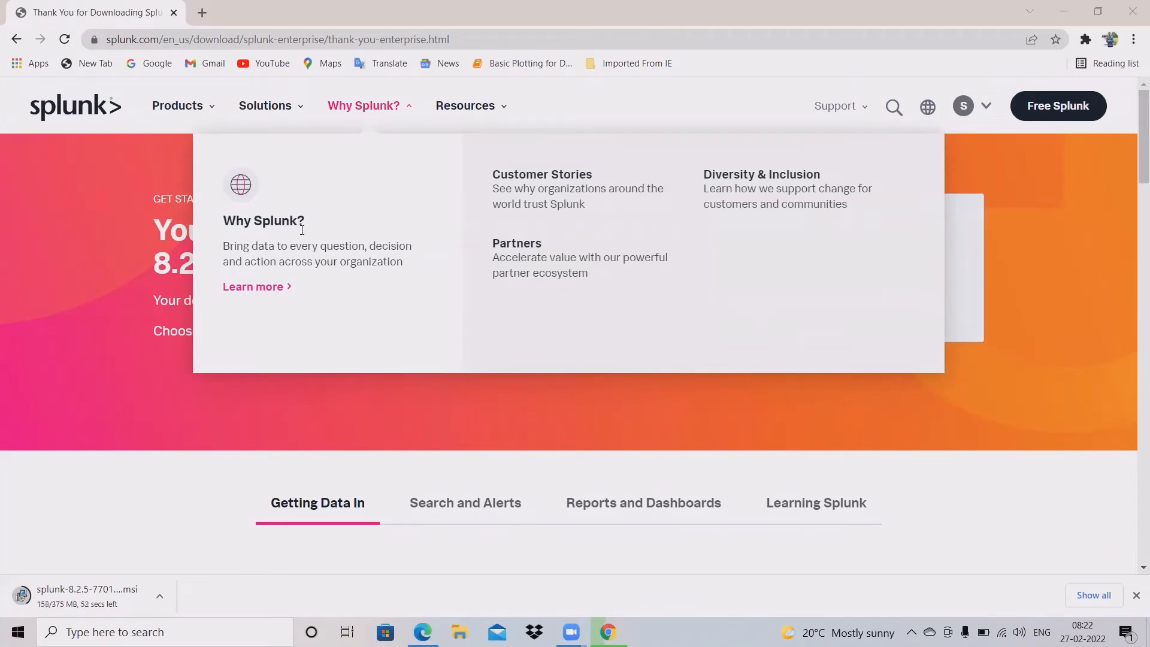
# Step: Open splunk.com's Why Splunk page and scroll down through it
pyautogui.click(270, 288)
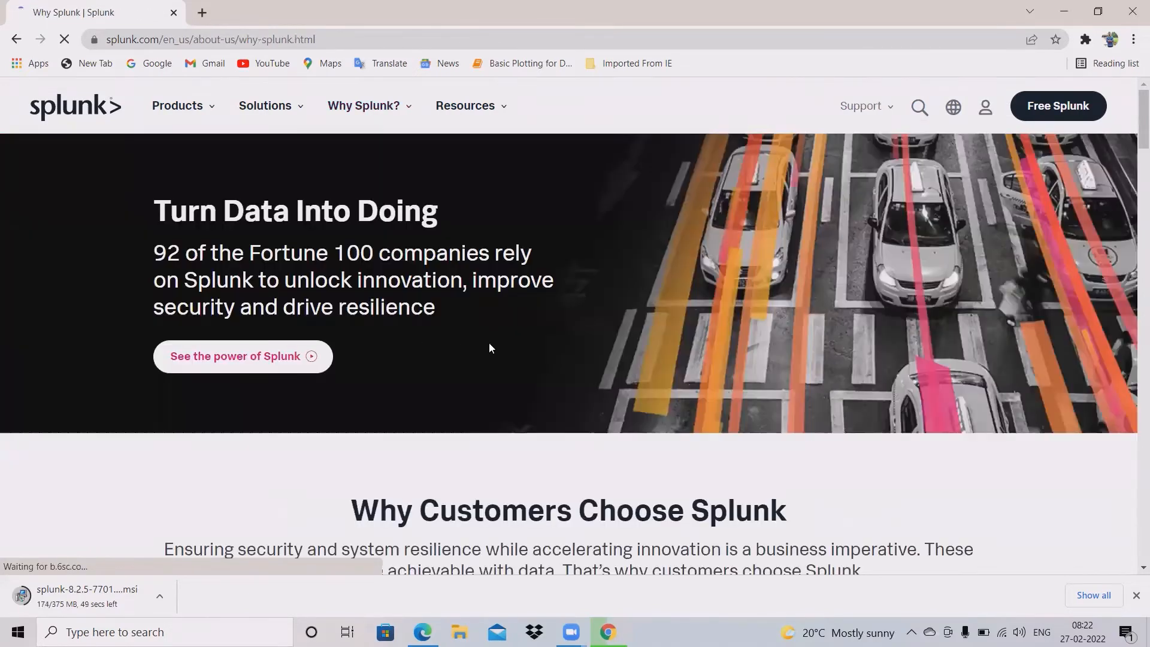
pyautogui.scroll(-4, 483, 380)
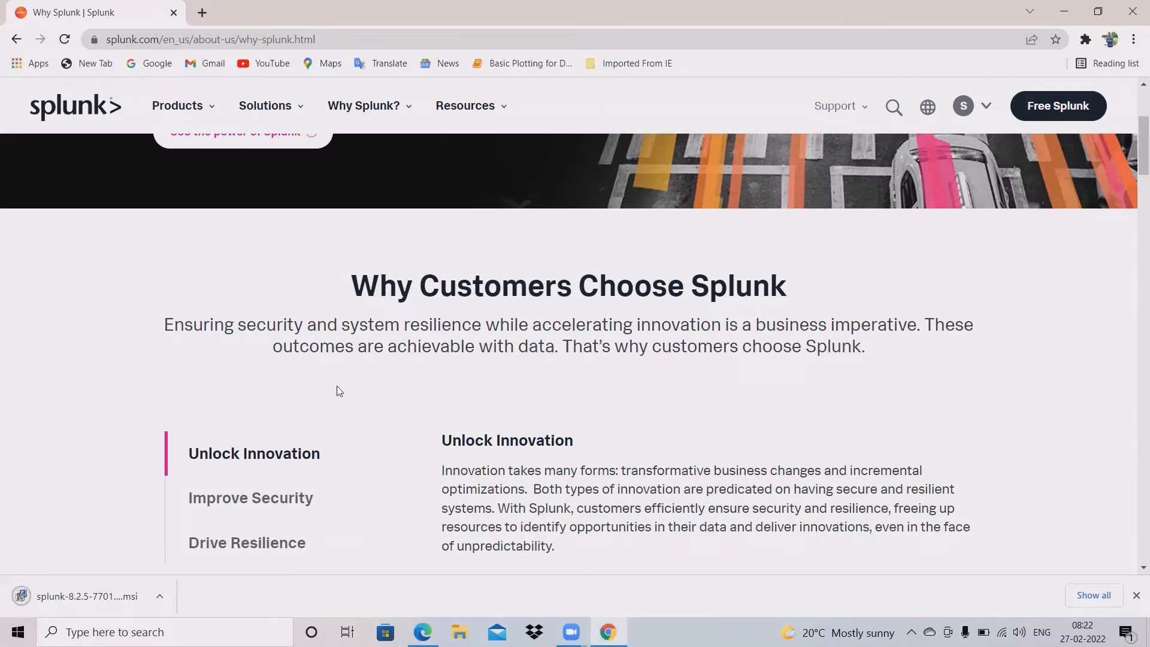
# Step: Show the downloaded Splunk .msi in its folder and cut it
pyautogui.click(159, 596)
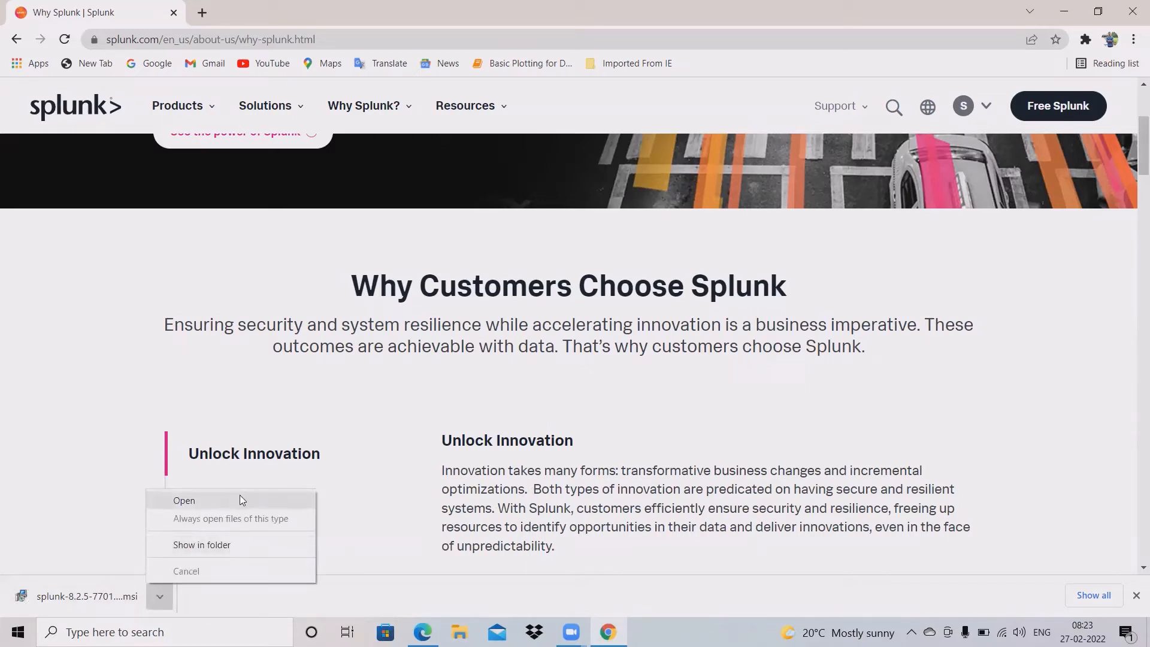
pyautogui.click(243, 543)
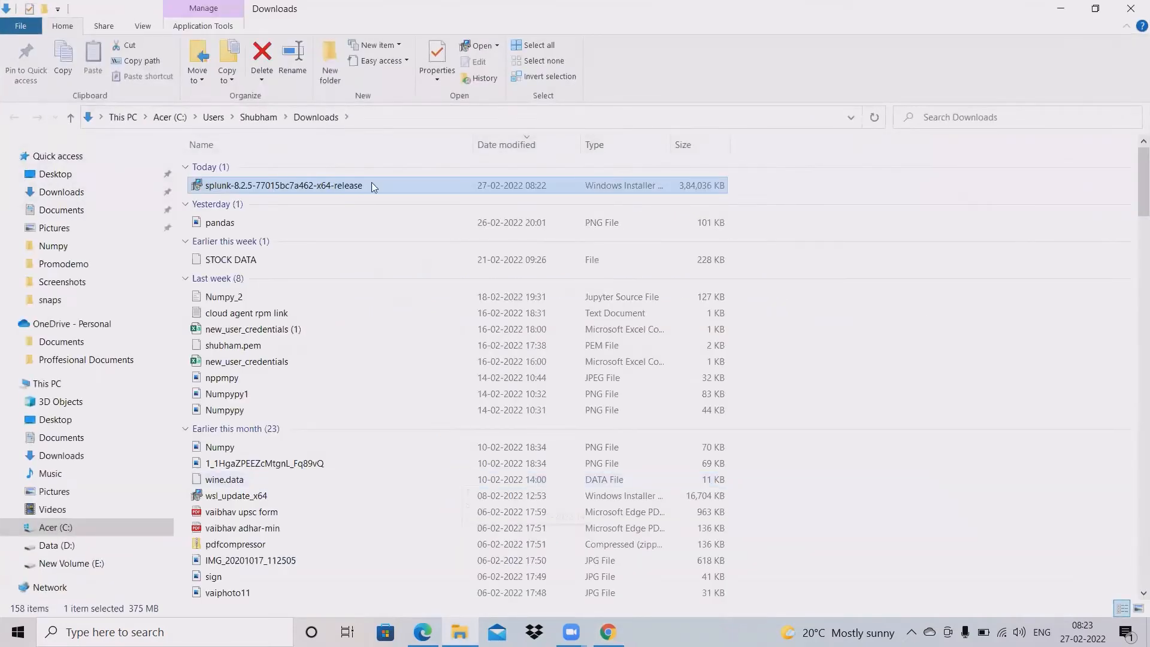
pyautogui.rightClick(383, 186)
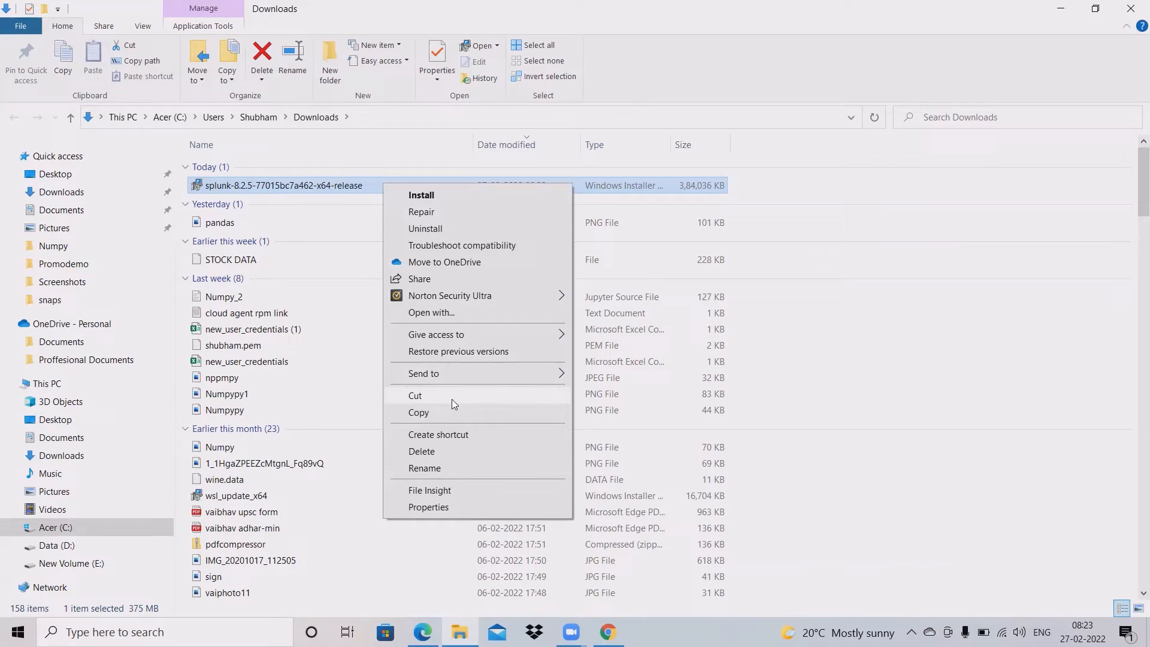
pyautogui.click(450, 396)
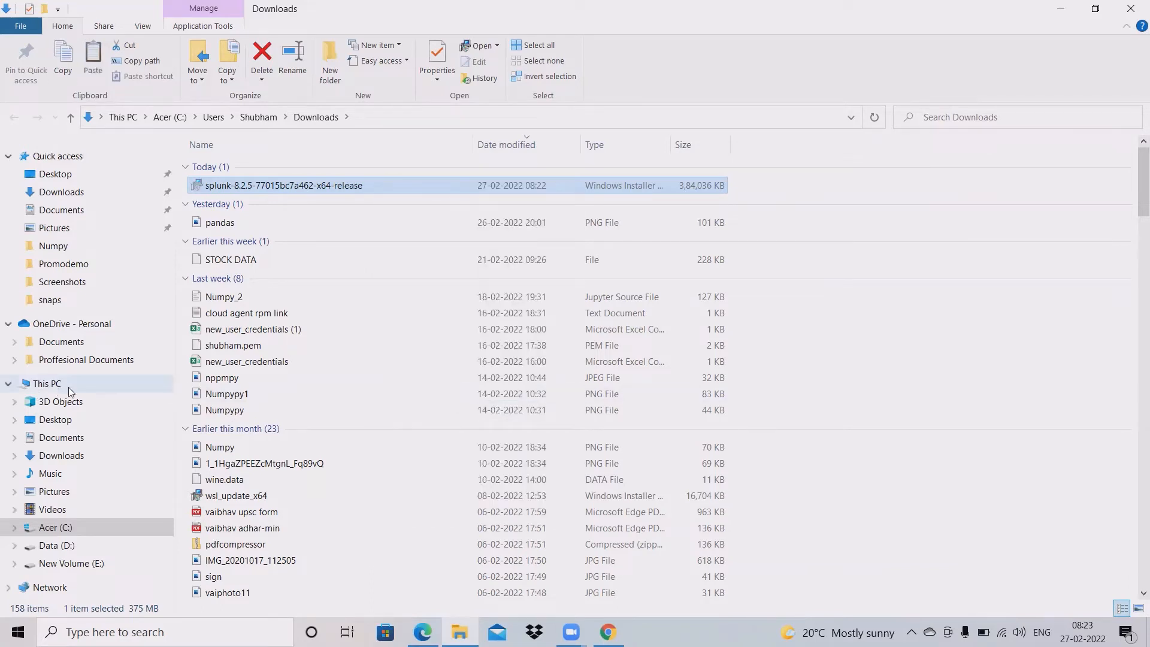
# Step: Paste the installer into D:\Software\Programming Software and launch it
pyautogui.click(68, 387)
pyautogui.doubleClick(472, 285)
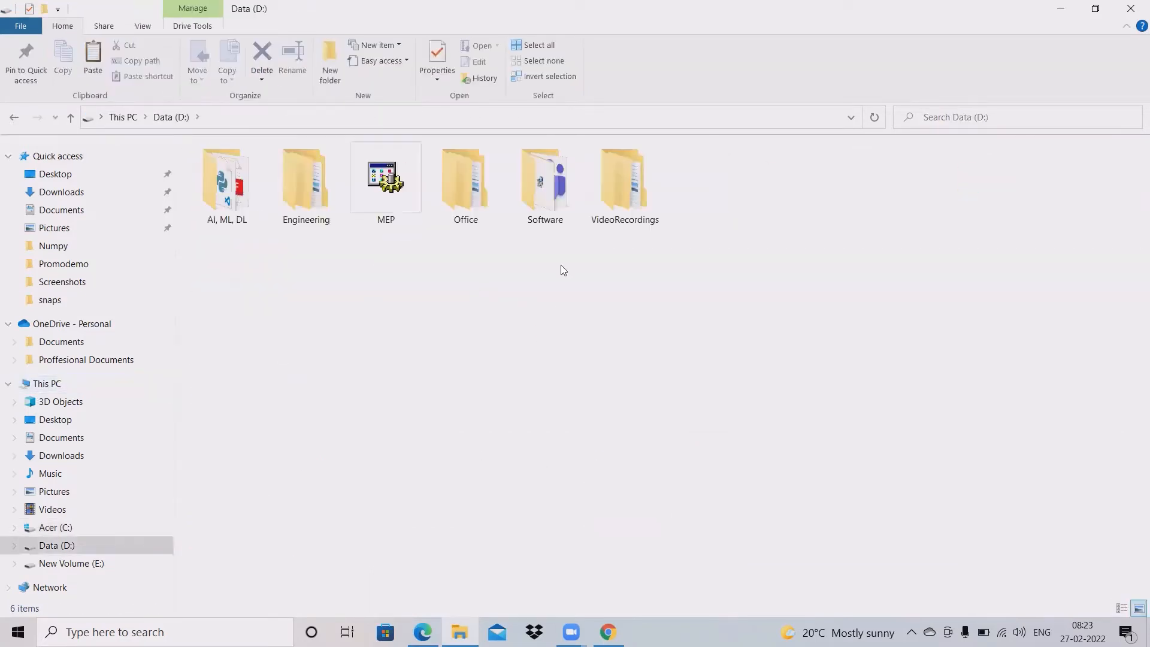
pyautogui.doubleClick(553, 216)
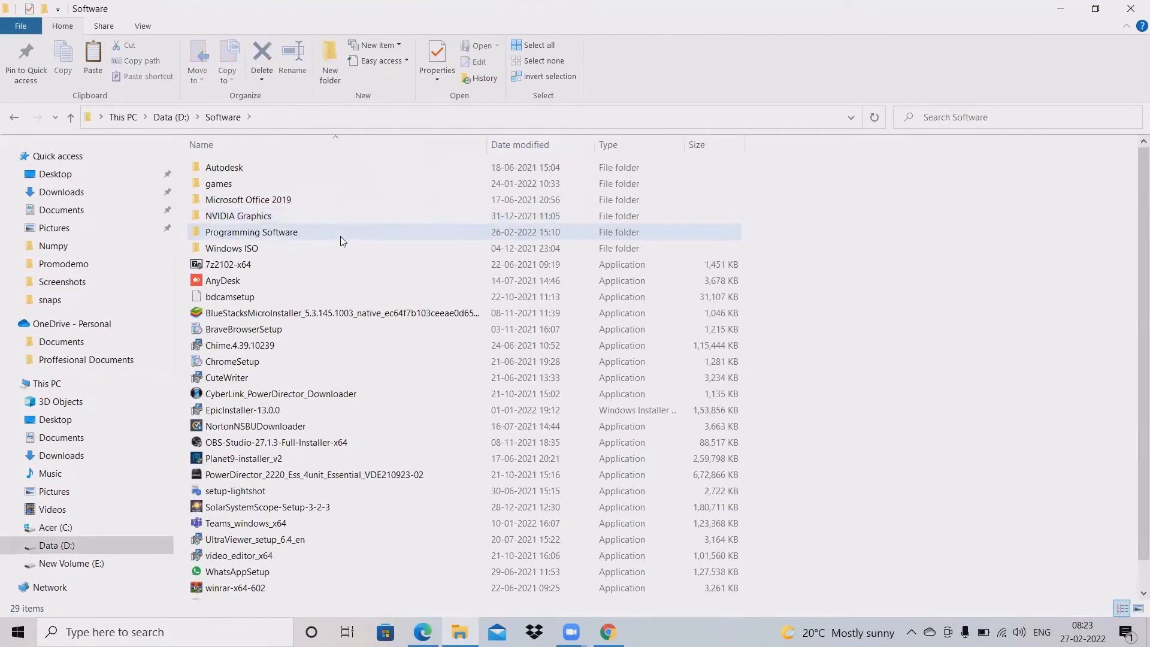
pyautogui.doubleClick(341, 237)
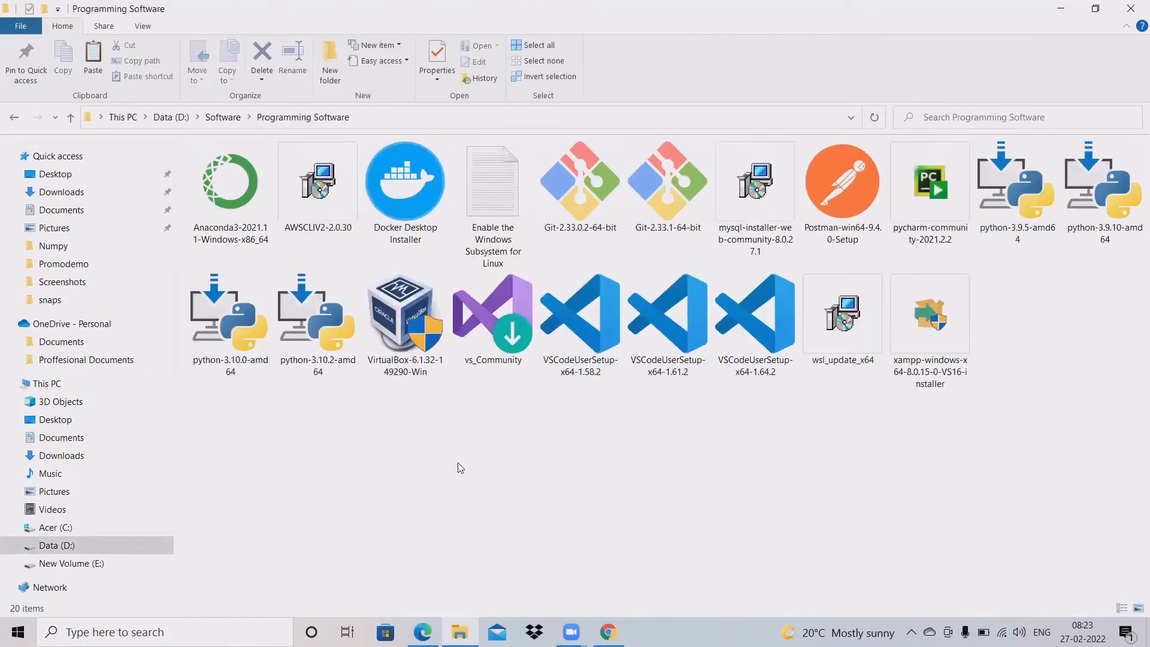
pyautogui.hotkey('ctrl', 'v')
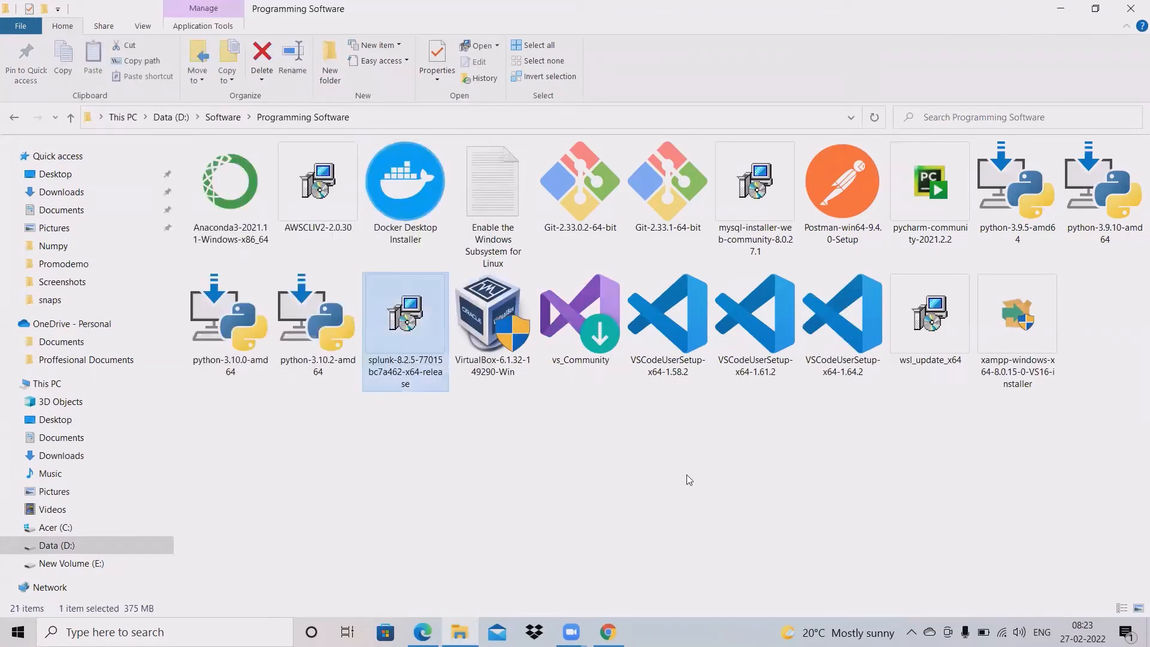
pyautogui.click(425, 482)
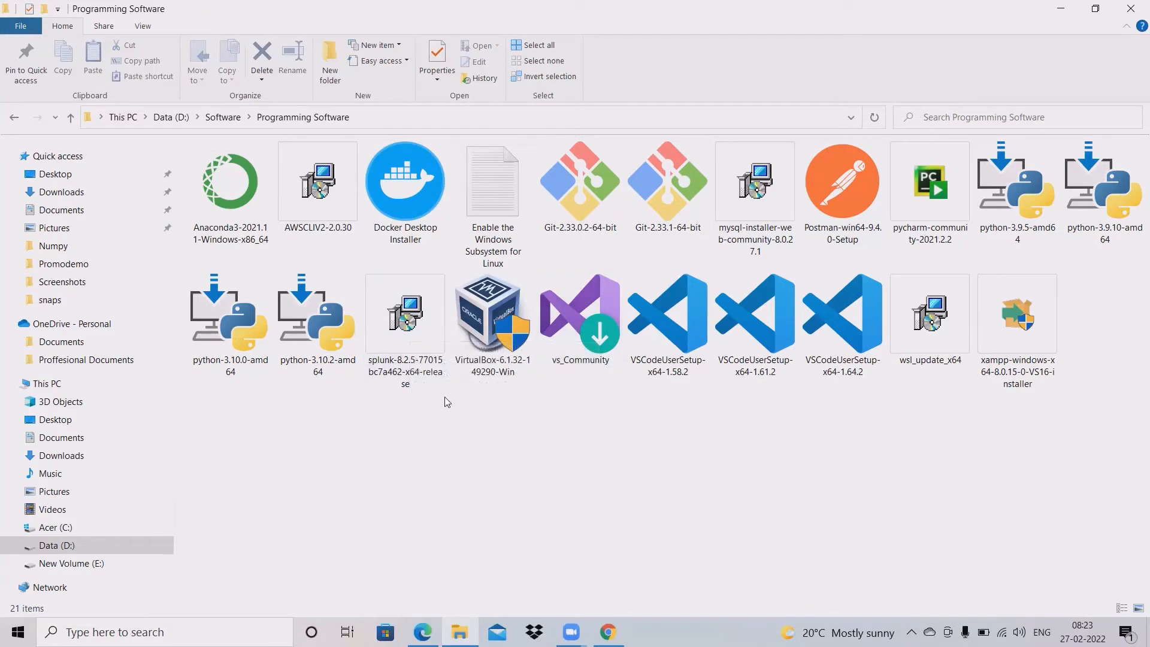
pyautogui.doubleClick(417, 322)
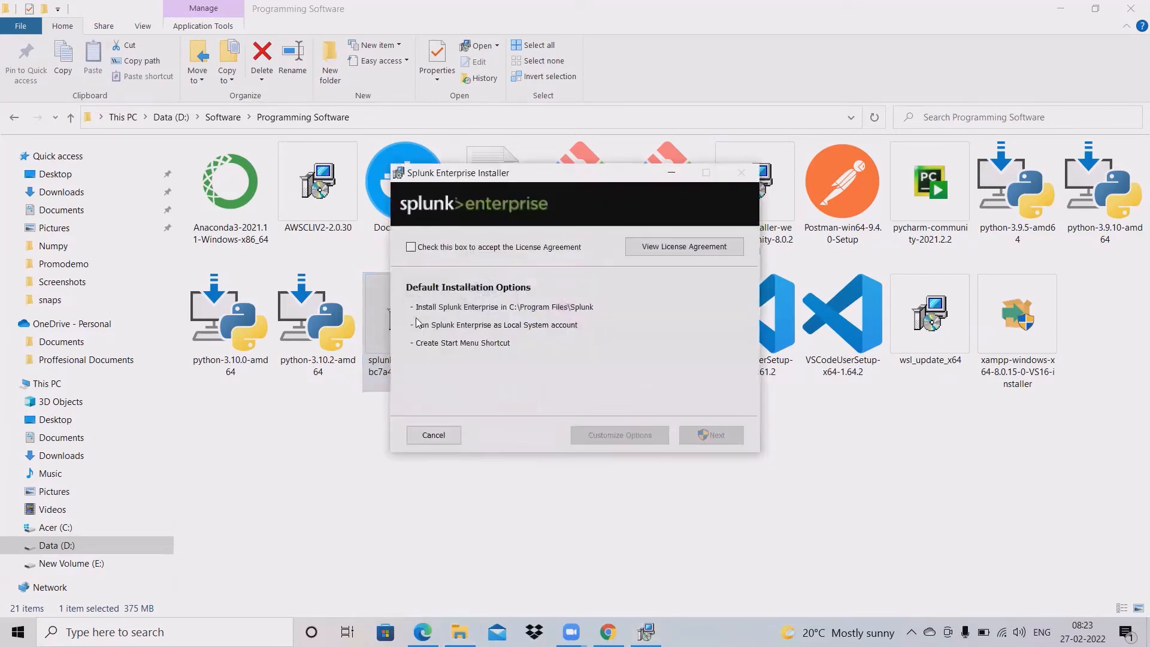
# Step: Accept the Splunk license agreement, keep the default install options, and continue
pyautogui.click(411, 248)
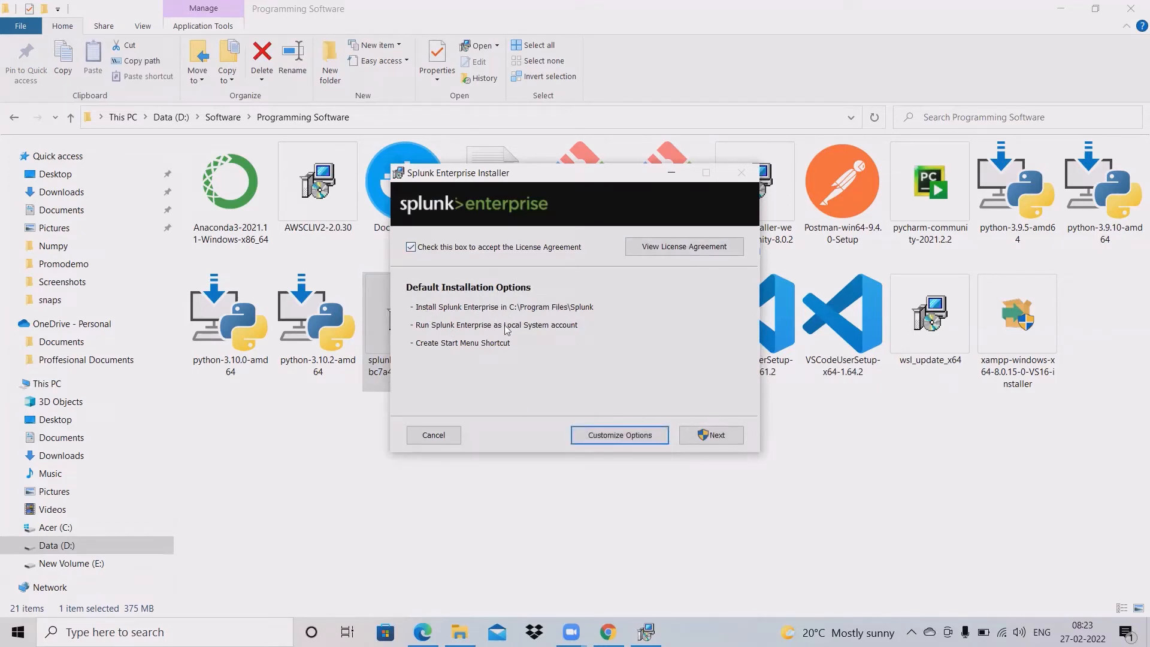
pyautogui.click(614, 436)
pyautogui.click(728, 439)
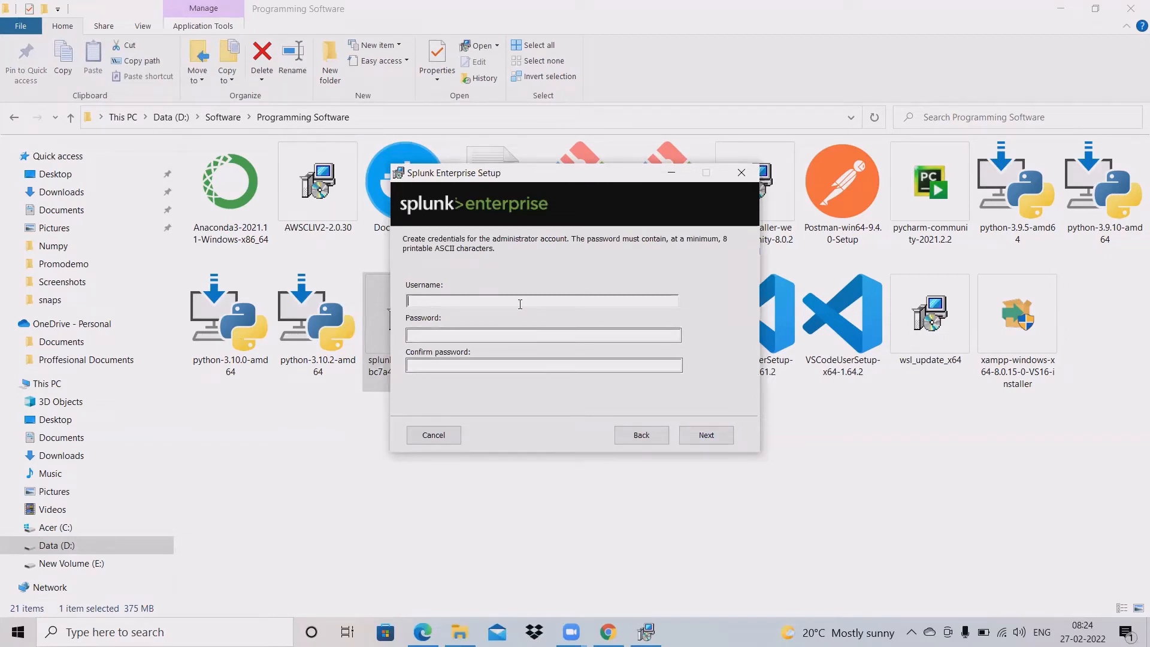
# Step: Enter the administrator username, password and password confirmation, then continue
pyautogui.write('shubham')
pyautogui.press('Tab')
pyautogui.write('s**********')
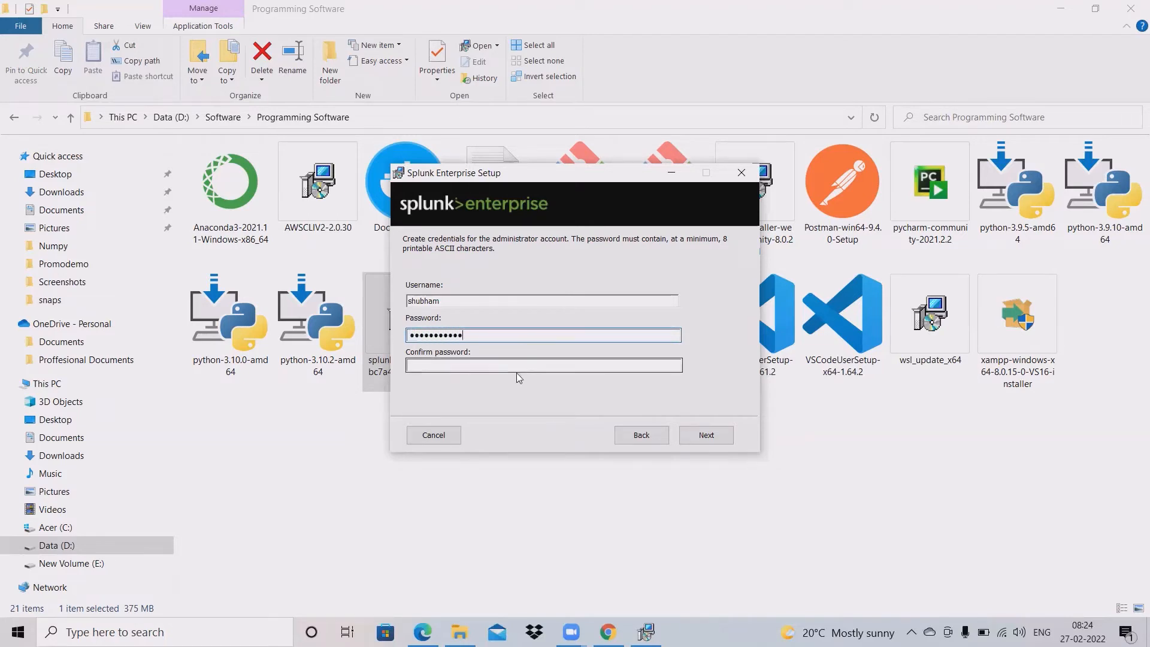
pyautogui.click(521, 367)
pyautogui.write('*******')
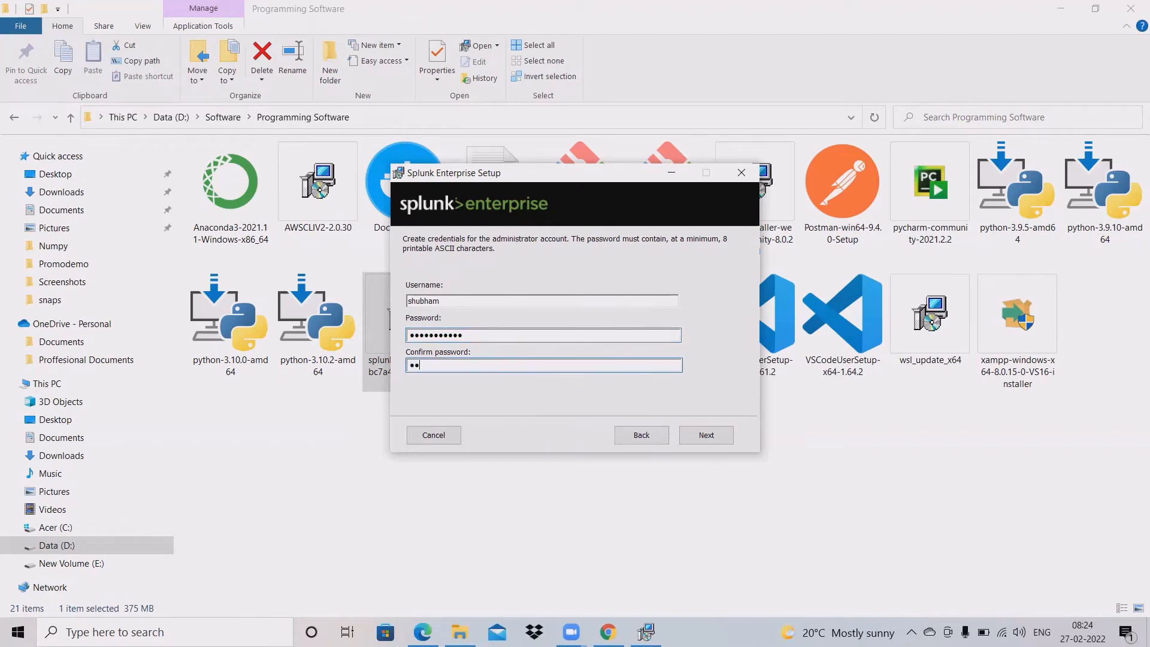
pyautogui.write('****')
pyautogui.click(707, 436)
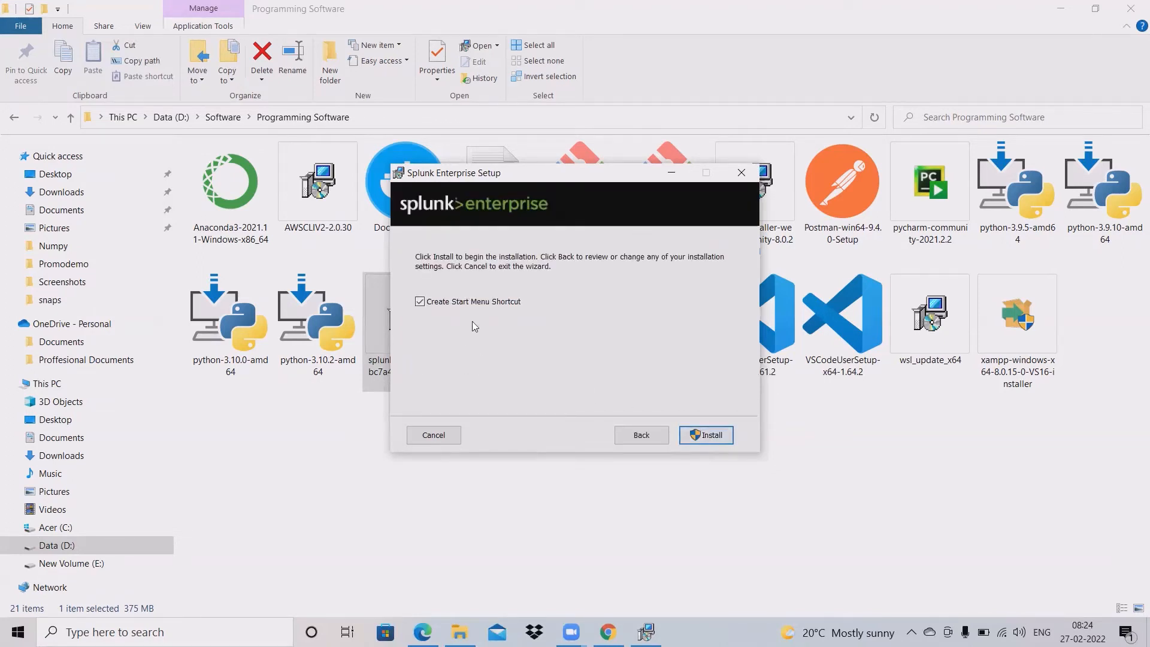
# Step: Begin installing Splunk Enterprise so it starts copying new files
pyautogui.click(713, 436)
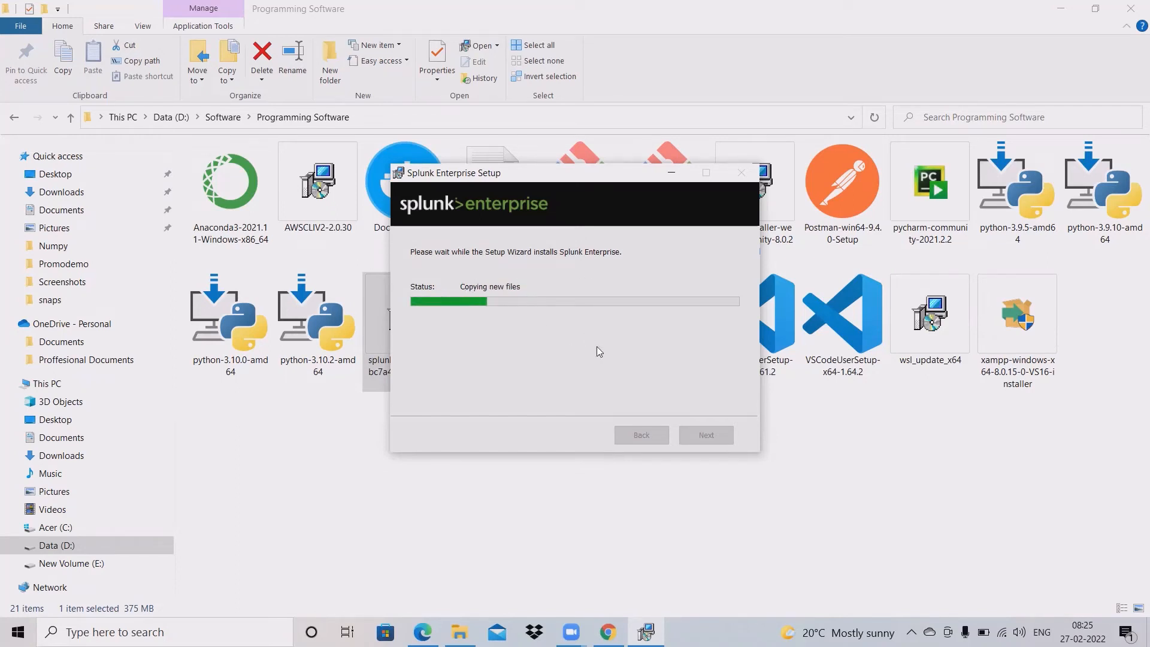
# Step: Minimise File Explorer and browse the Improve Security and Drive Resilience sections
pyautogui.click(1061, 9)
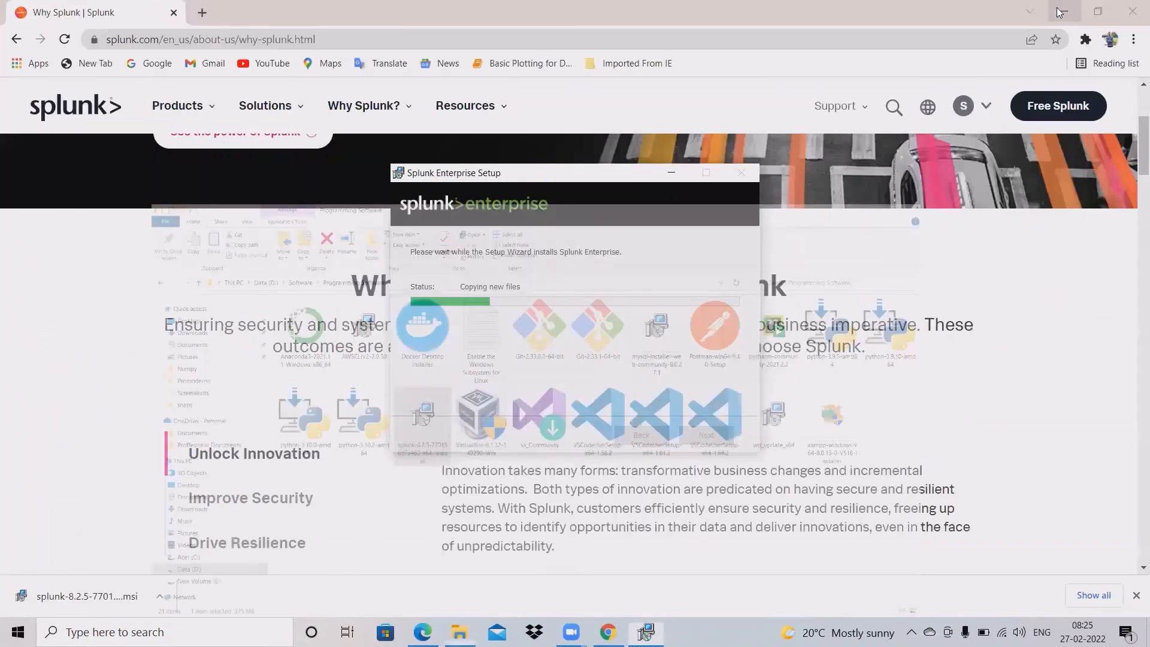
pyautogui.click(1061, 12)
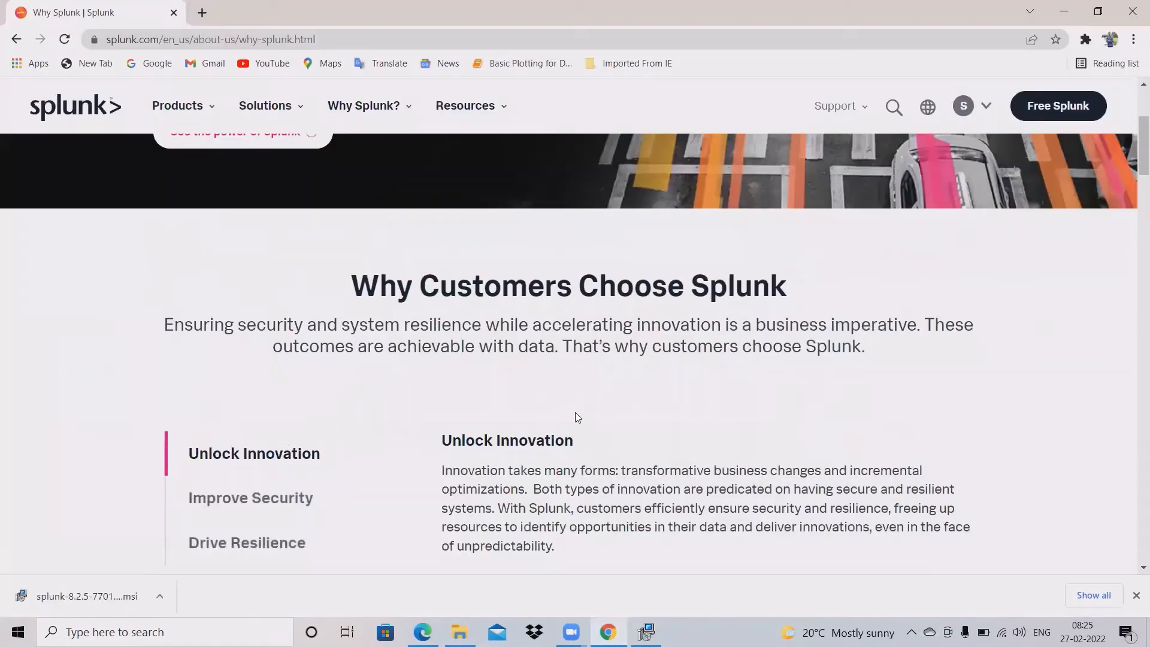
pyautogui.scroll(-1, 575, 412)
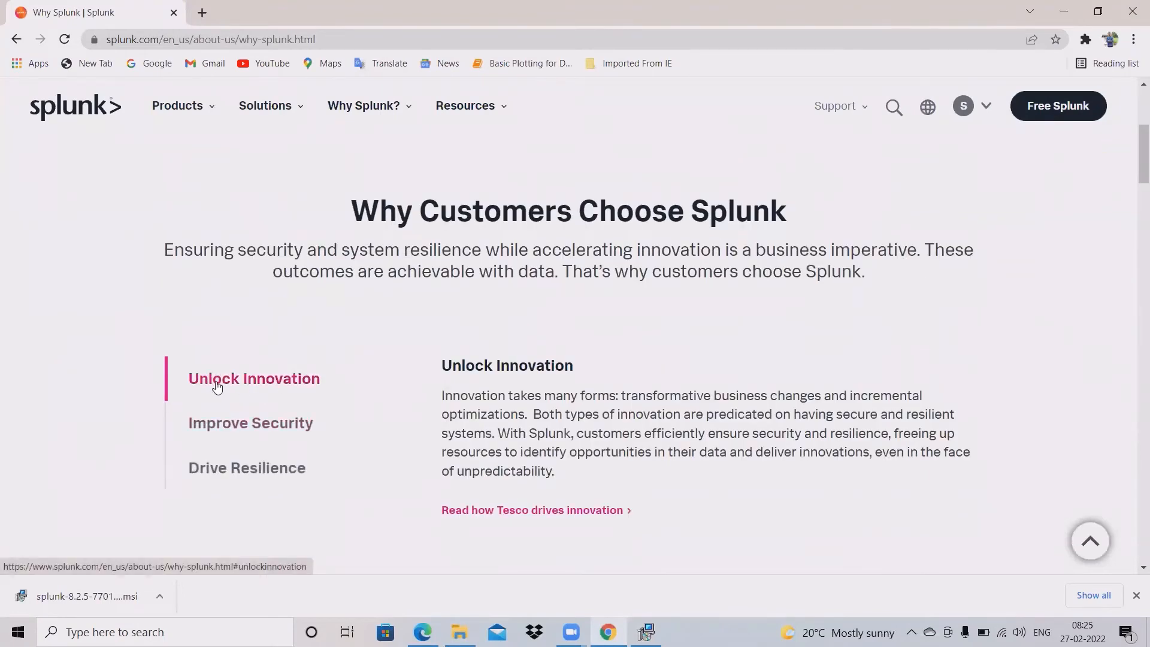
pyautogui.click(299, 427)
pyautogui.click(277, 479)
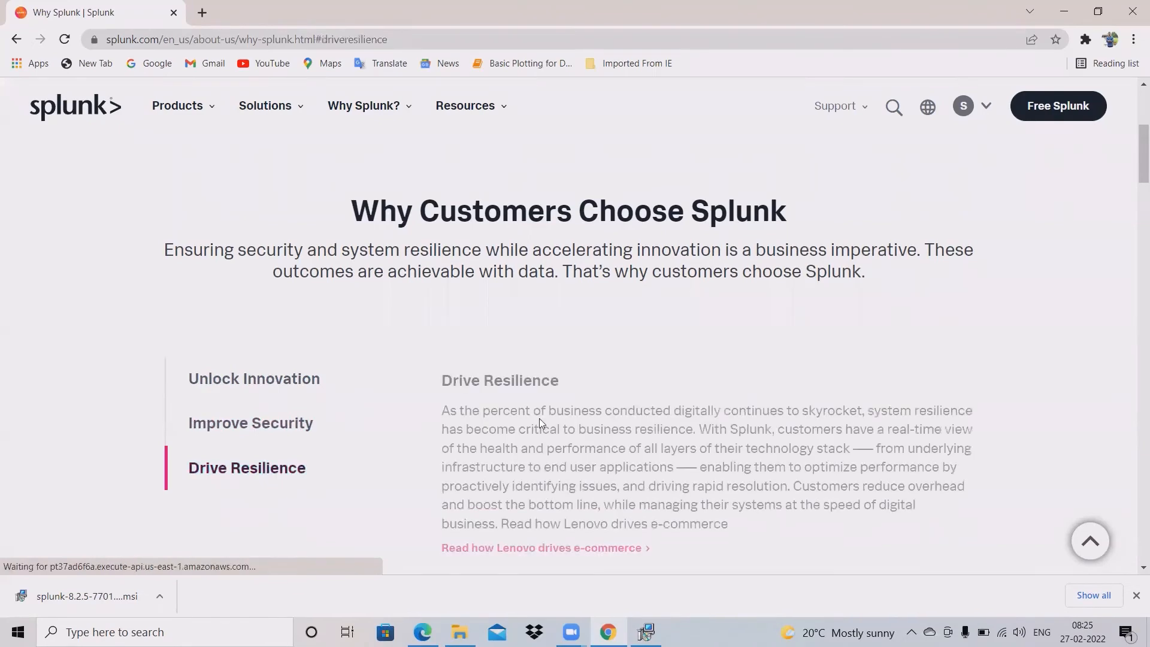
pyautogui.scroll(-3, 539, 418)
pyautogui.scroll(-1, 305, 431)
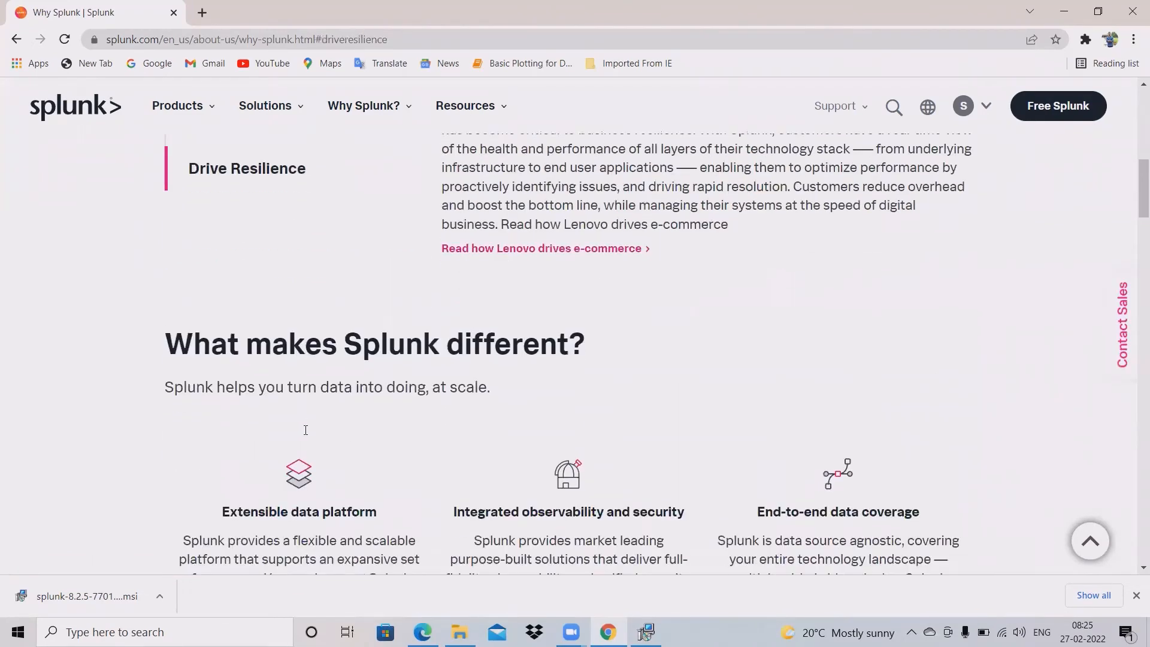
pyautogui.scroll(-2, 529, 378)
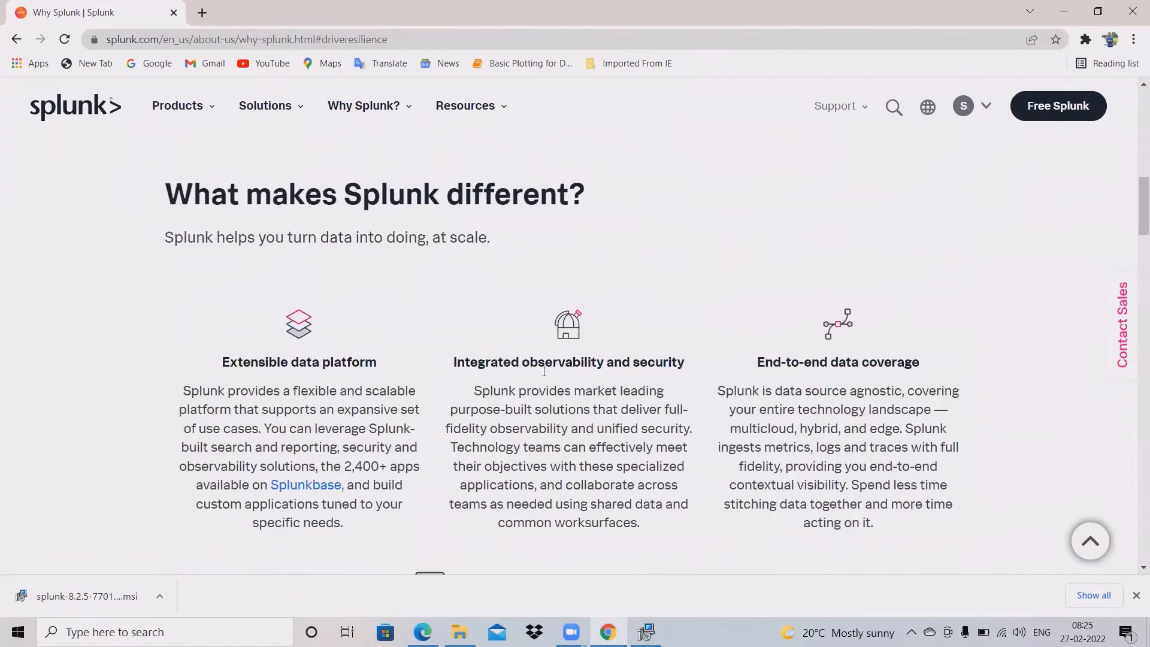
# Step: Close Chrome's downloads bar and minimise the browser to watch the installer
pyautogui.click(1136, 596)
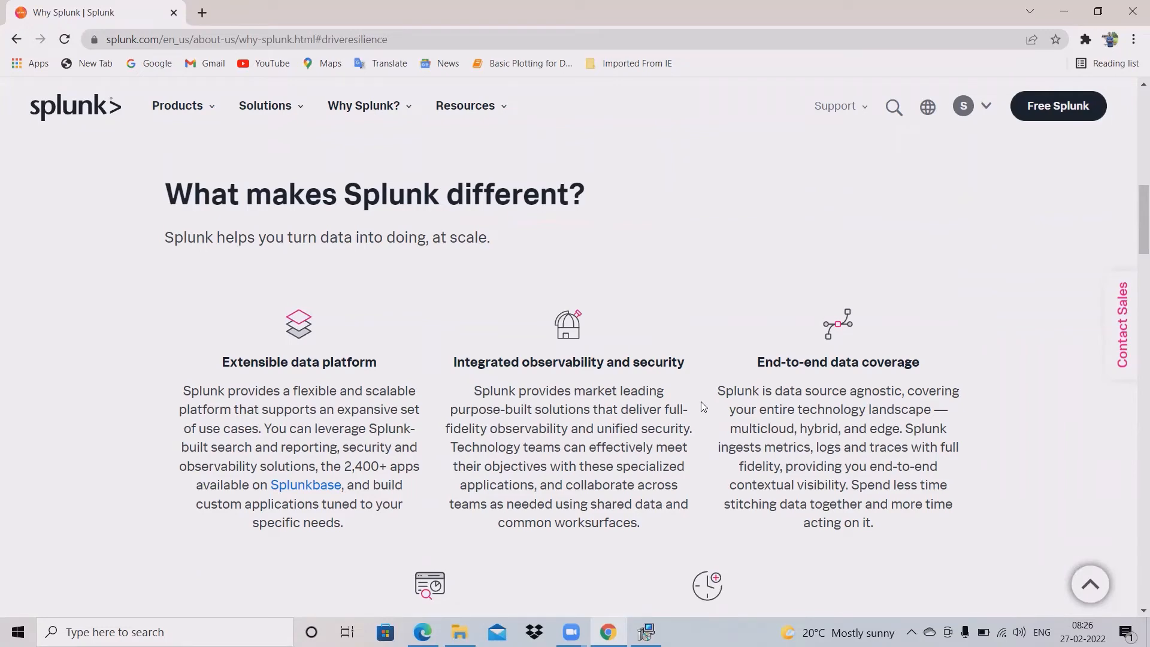
pyautogui.scroll(-3, 698, 401)
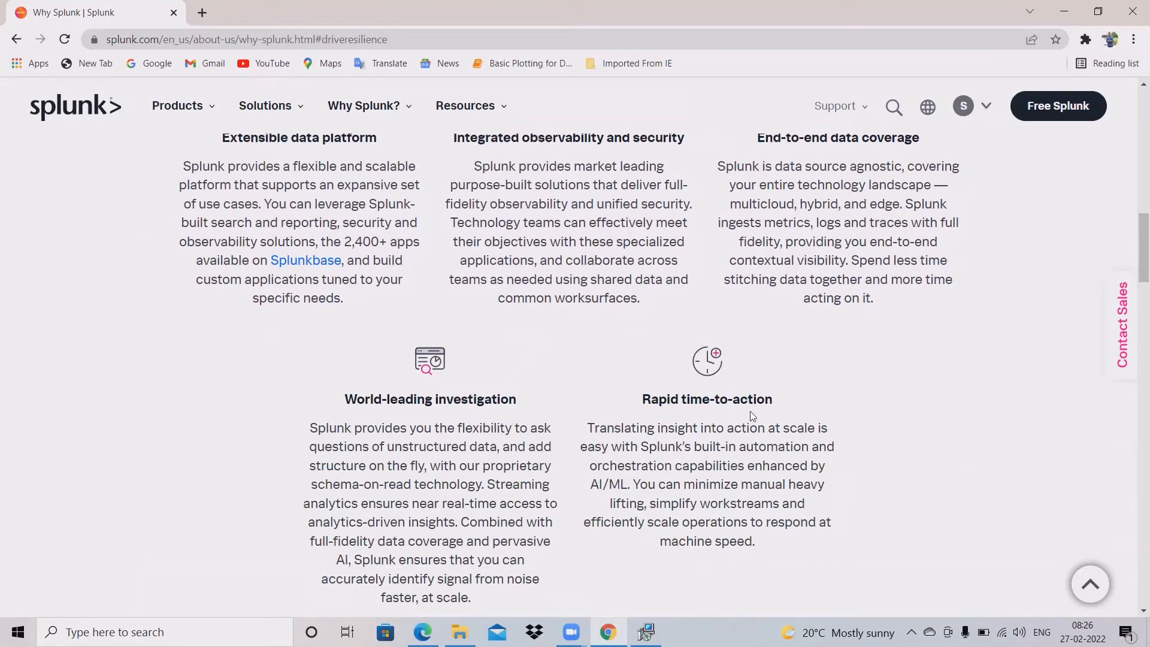
pyautogui.scroll(-7, 754, 410)
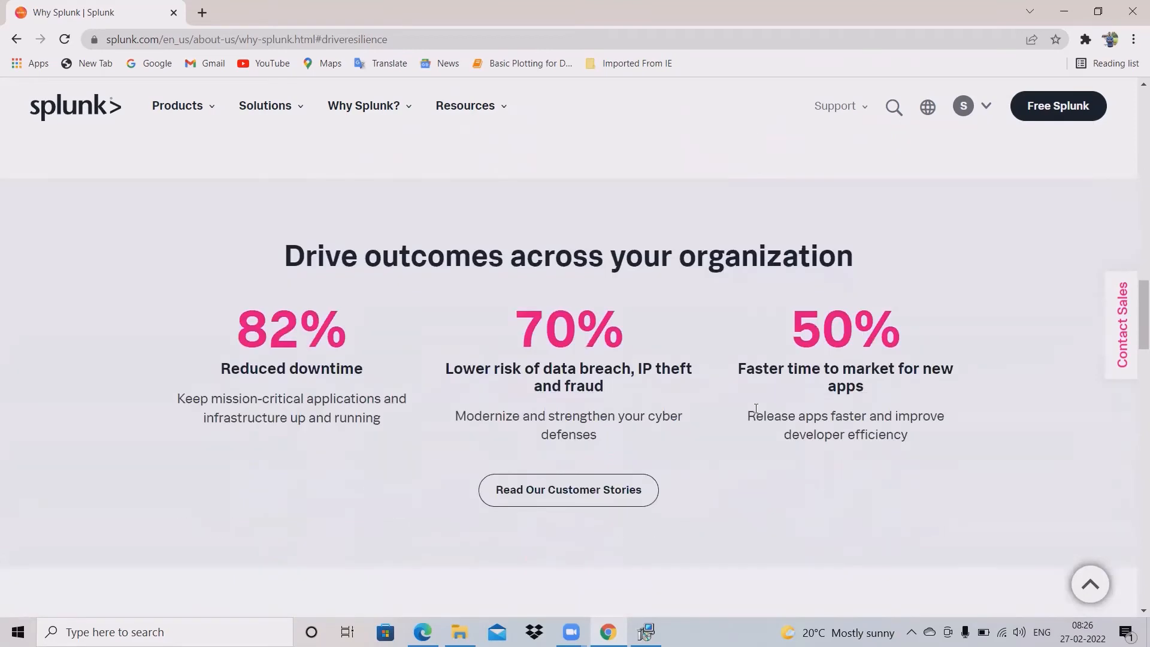
pyautogui.scroll(15, 756, 408)
pyautogui.scroll(10, 754, 408)
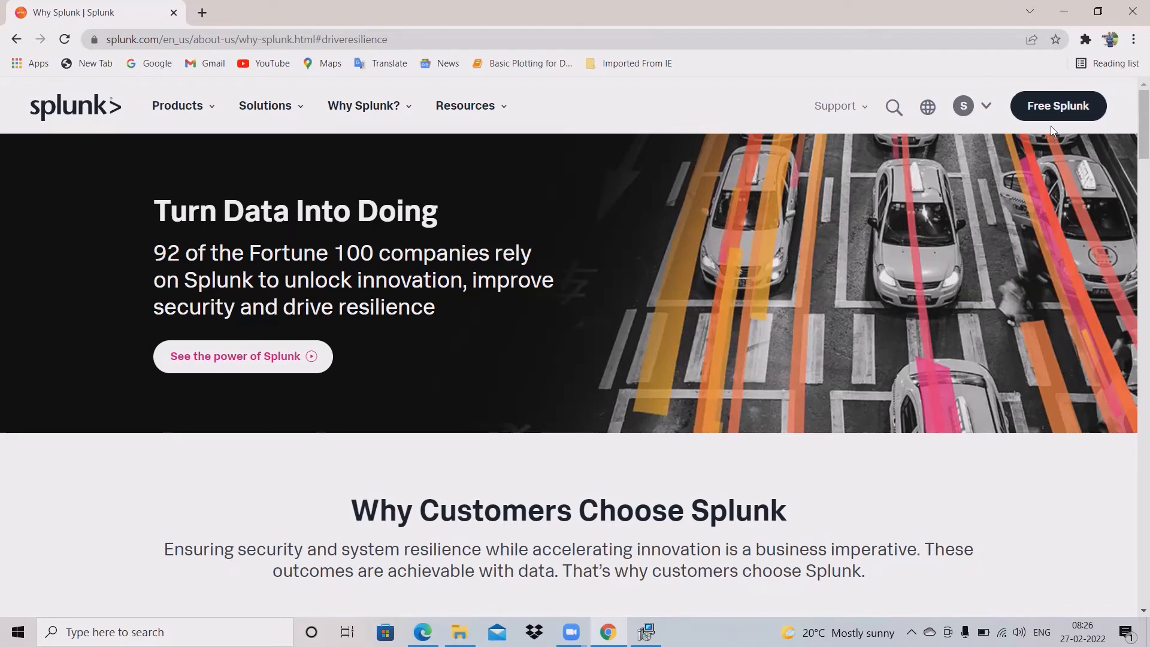
pyautogui.click(1065, 11)
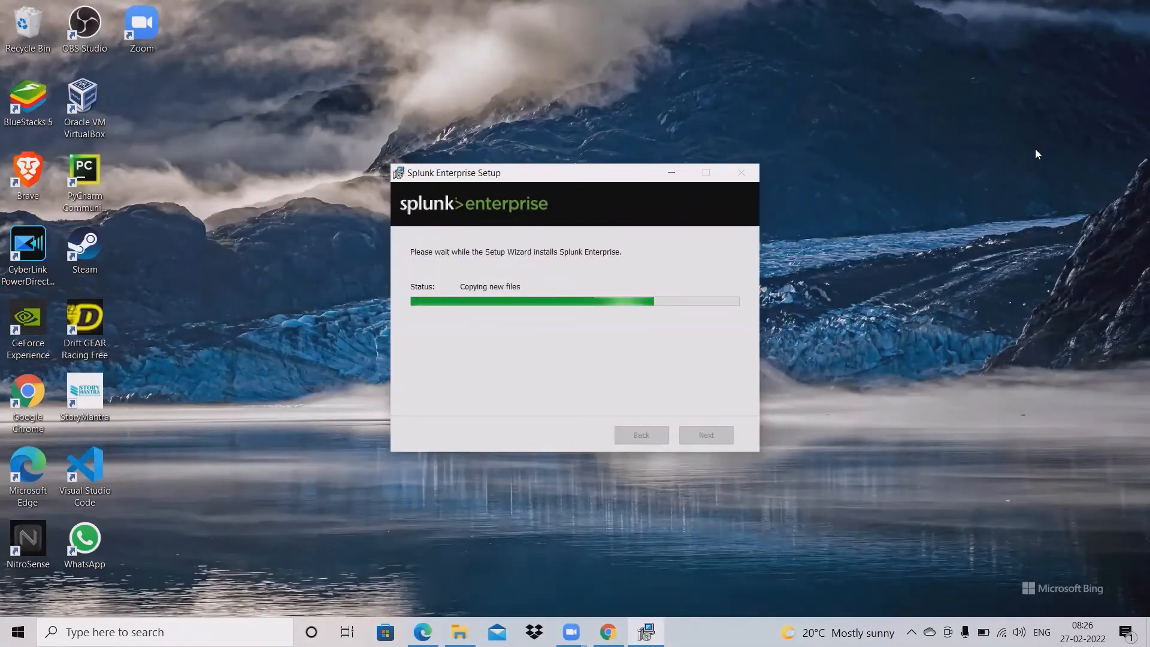
# Step: Restore Chrome, dismiss the Help us improve survey, and scroll the Why Splunk page
pyautogui.click(608, 632)
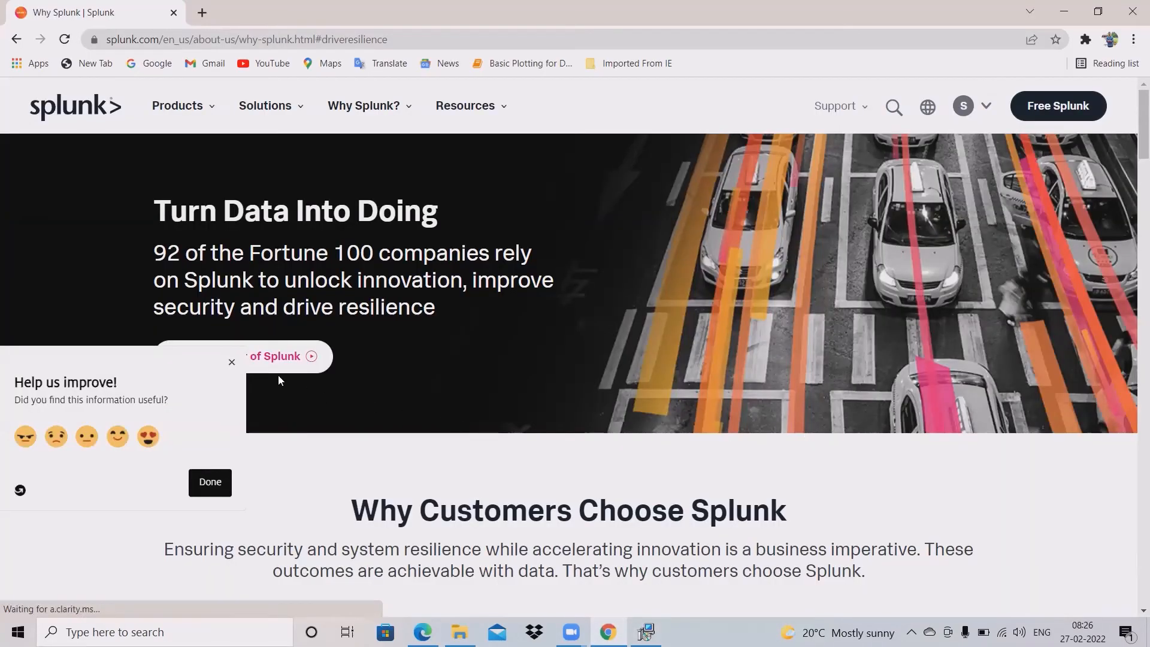
pyautogui.click(232, 362)
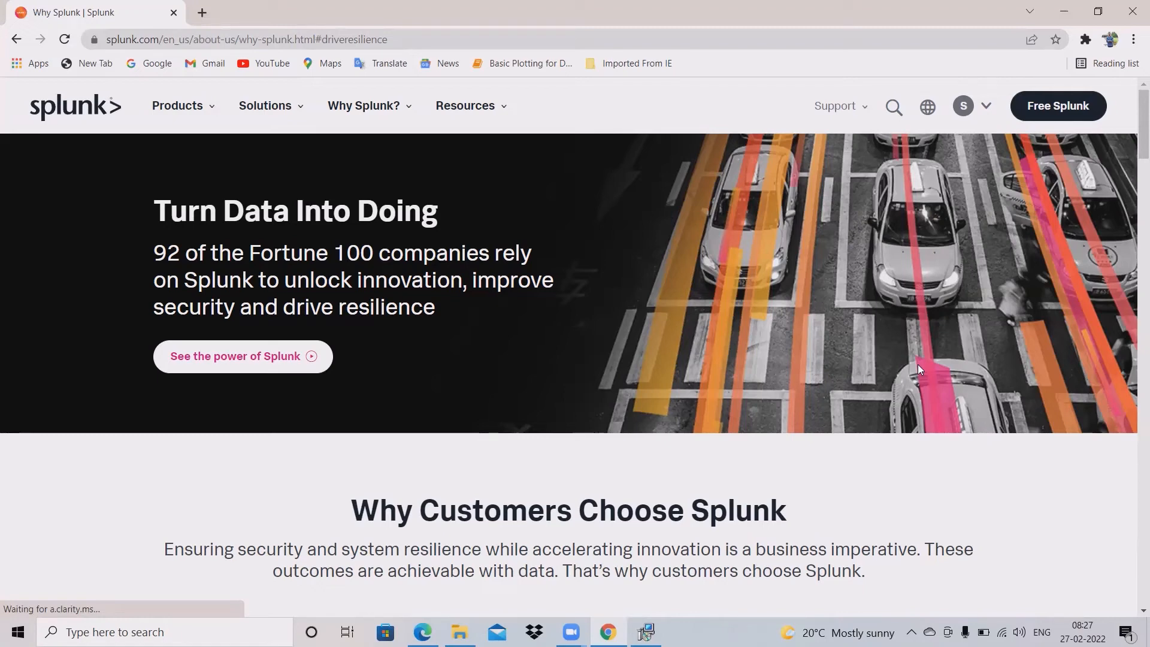
pyautogui.scroll(-15, 677, 391)
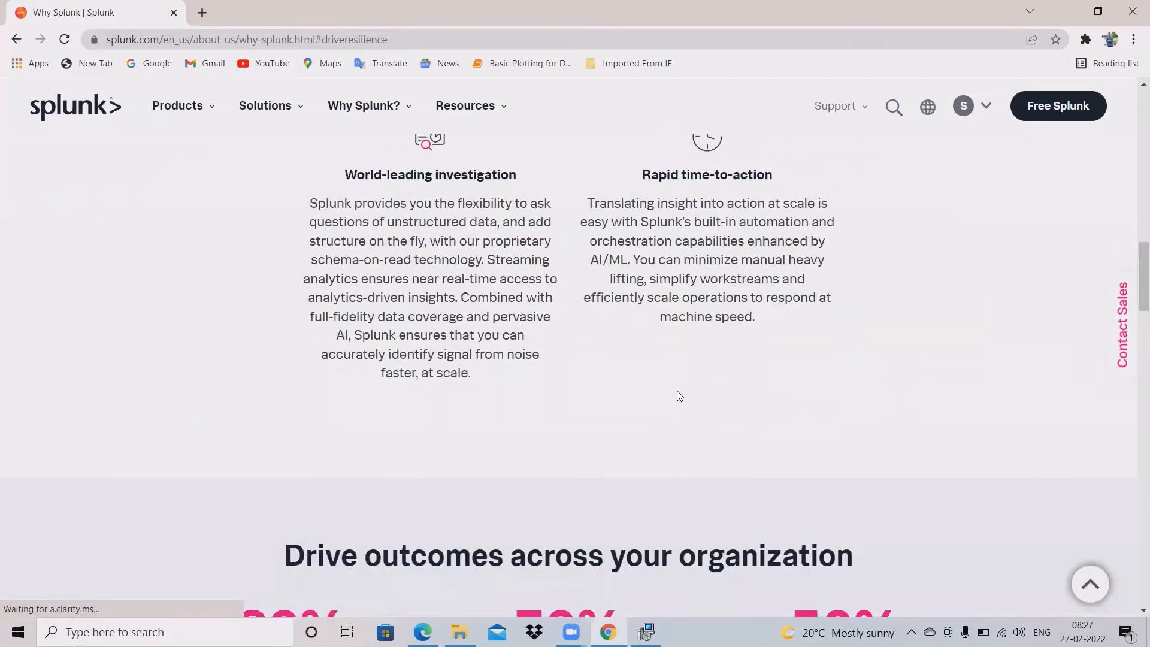
pyautogui.scroll(-3, 669, 392)
pyautogui.scroll(-4, 668, 392)
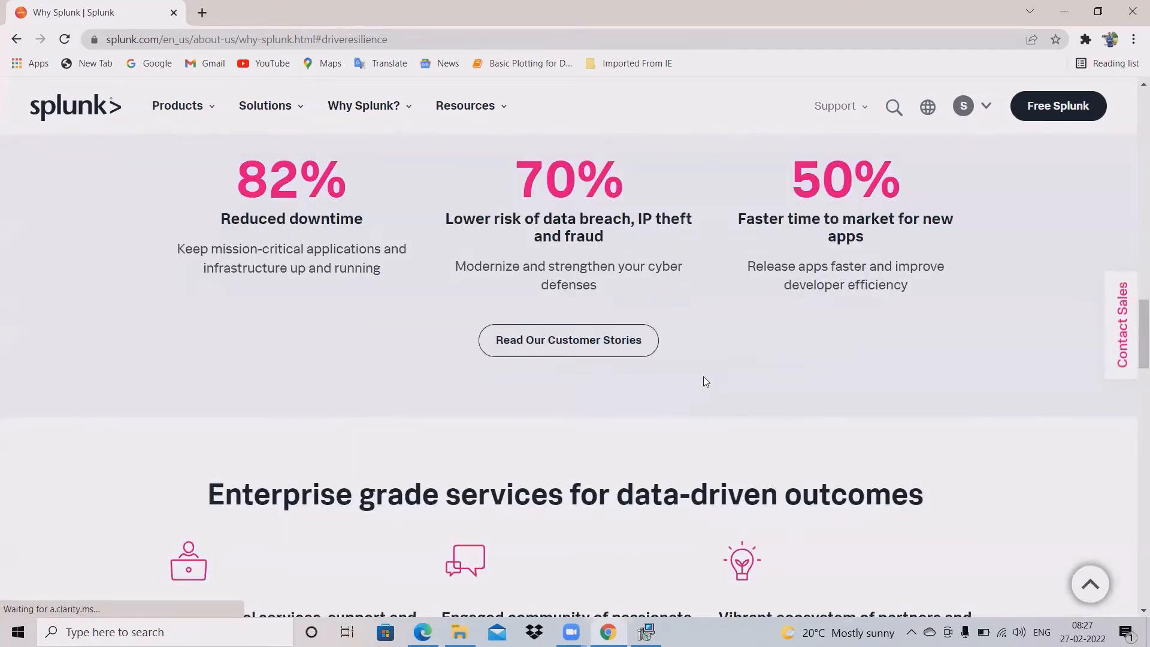
pyautogui.scroll(7, 703, 376)
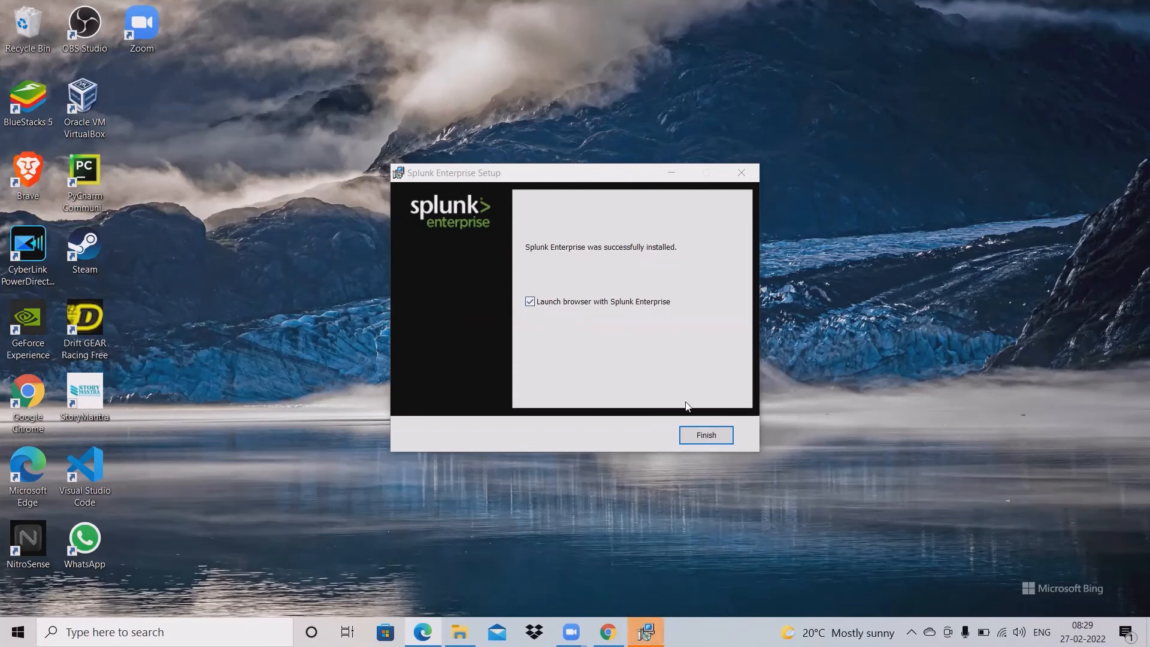
# Step: Finish setup with Launch browser checked, opening the login page at 127.0.0.1:8000
pyautogui.click(706, 435)
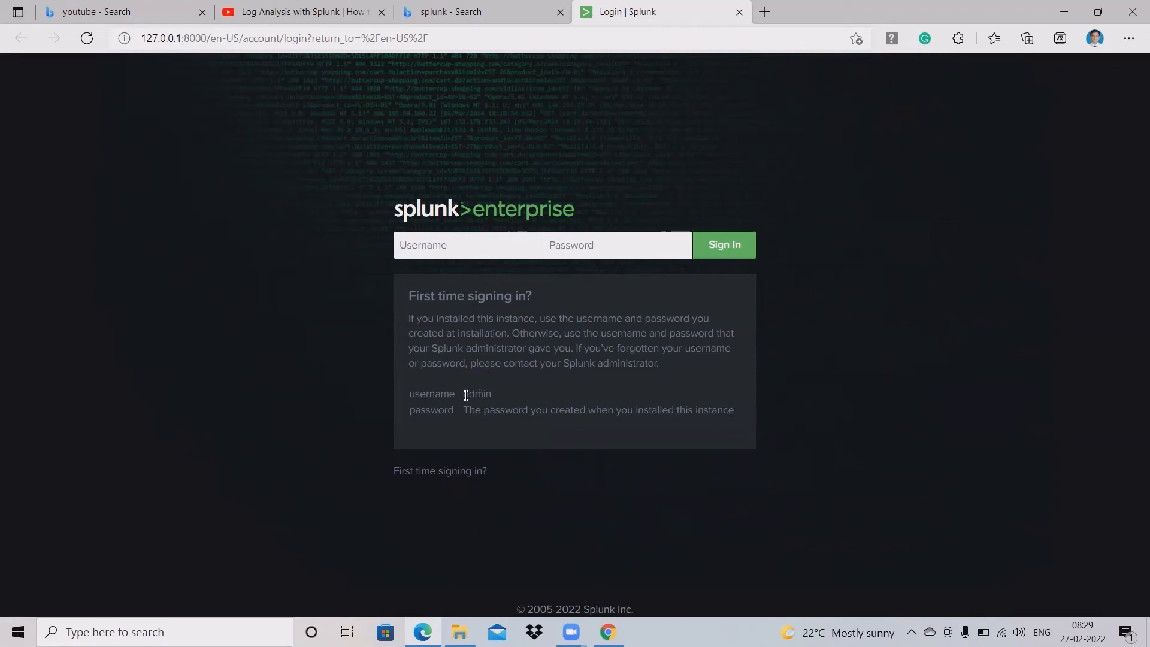
# Step: Highlight the default admin username and password hint on the login page
pyautogui.moveTo(466, 396); pyautogui.dragTo(494, 391)
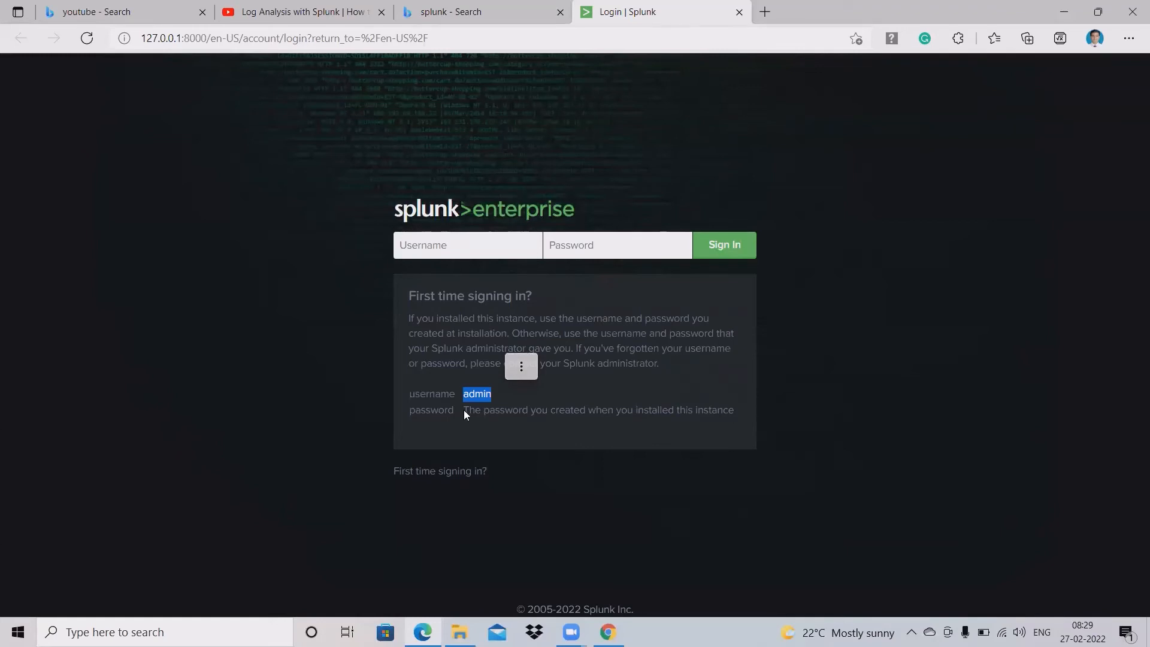
pyautogui.moveTo(464, 410); pyautogui.dragTo(547, 411)
pyautogui.moveTo(624, 426); pyautogui.dragTo(717, 433)
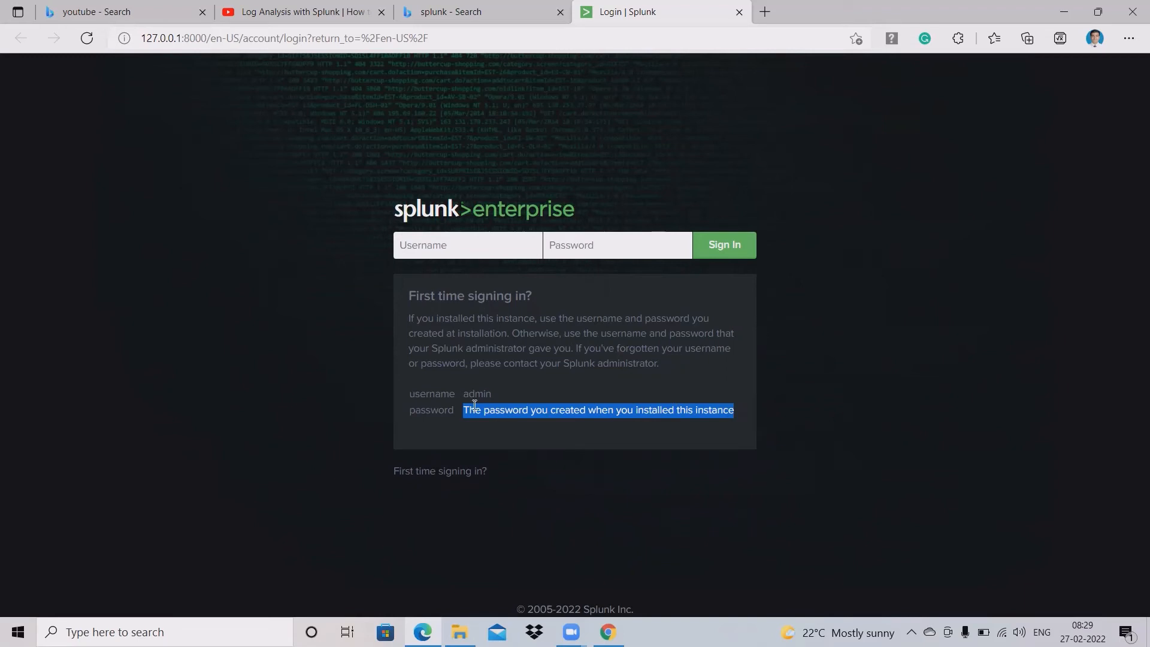
# Step: Sign in with the installation username and password, which returns Login failed
pyautogui.click(463, 250)
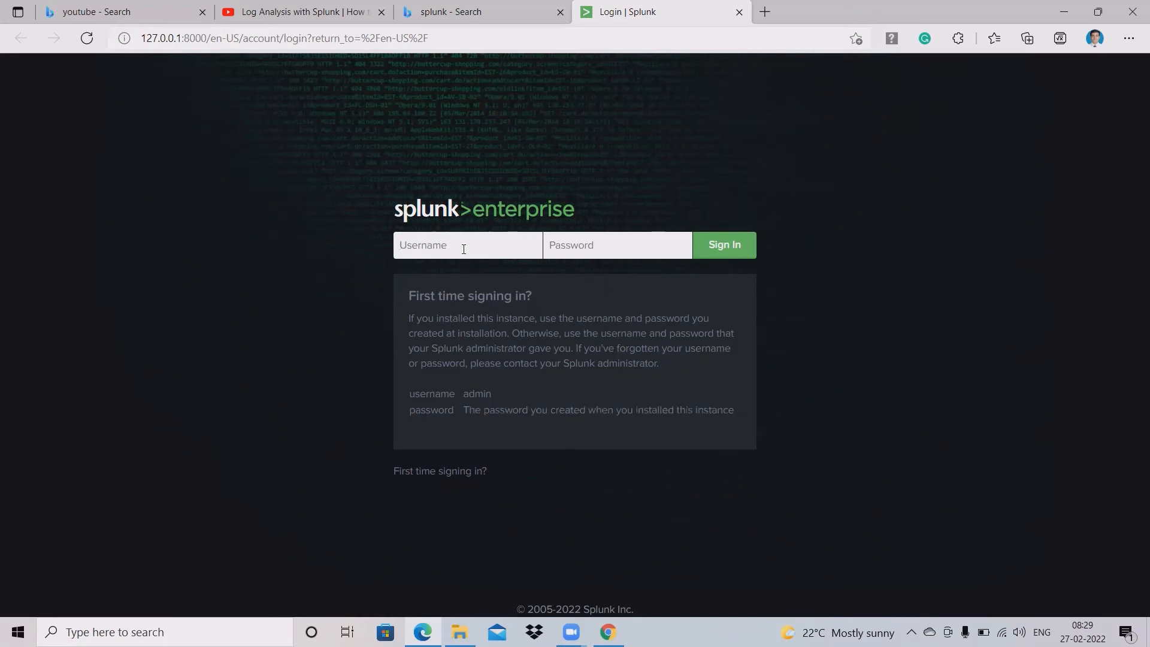
pyautogui.write('shubhamsirsat')
pyautogui.click(576, 245)
pyautogui.write('•••••••')
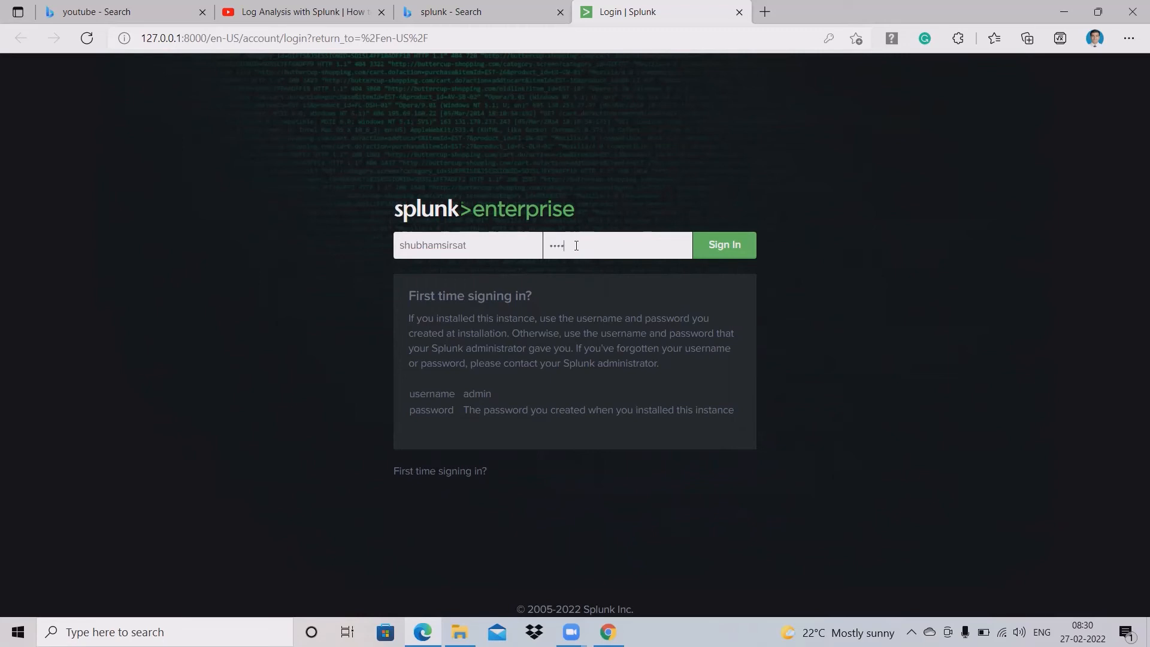
pyautogui.write('••••')
pyautogui.click(742, 253)
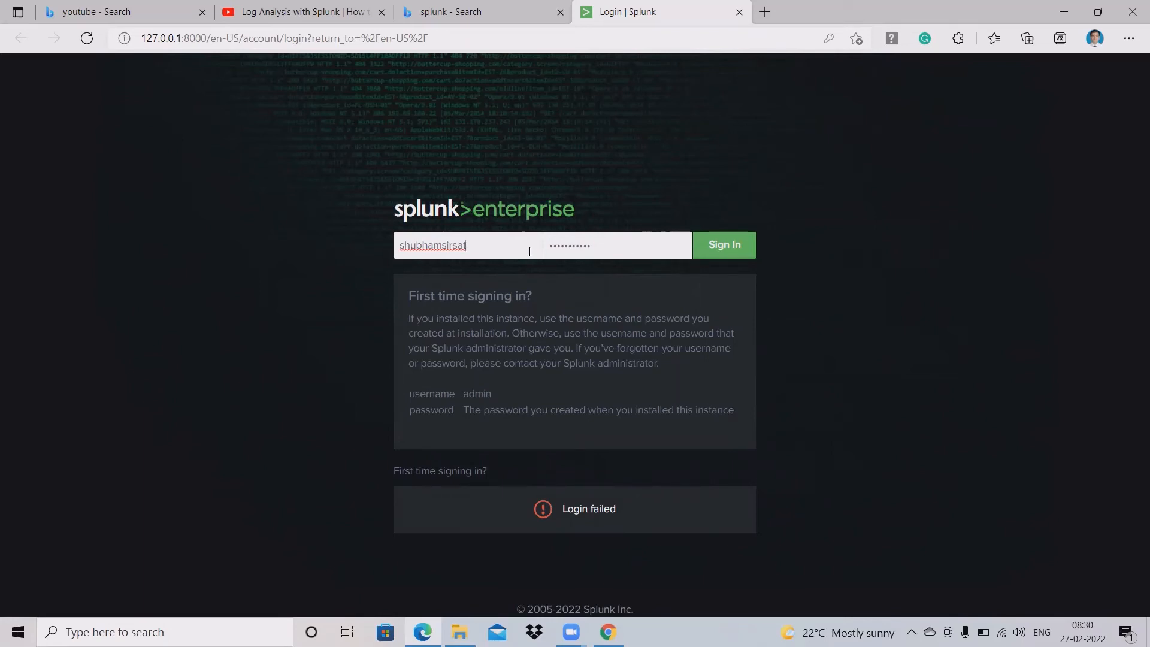
# Step: Re-enter the password and retry signing in, then trim characters off the username
pyautogui.press('Tab')
pyautogui.write('***********')
pyautogui.click(717, 255)
pyautogui.press('BackSpace')
pyautogui.press('BackSpace')
pyautogui.press('BackSpace')
pyautogui.press('BackSpace')
pyautogui.press('BackSpace')
# Step: Sign in with the corrected username and save the password in Edge
pyautogui.click(719, 247)
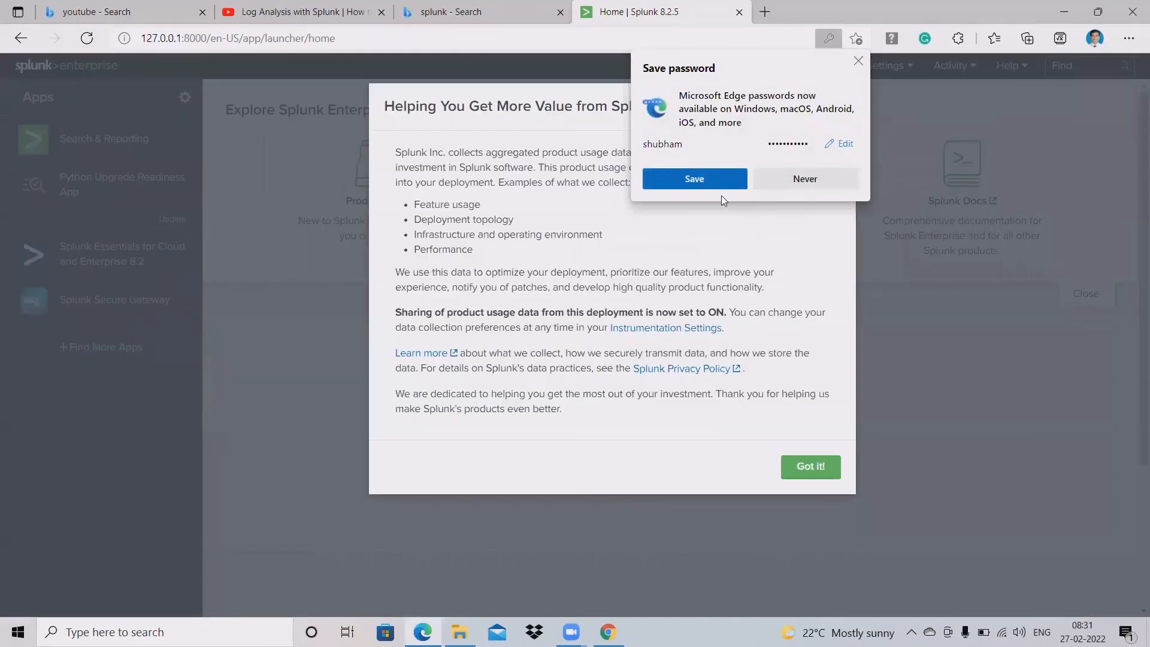
pyautogui.click(713, 177)
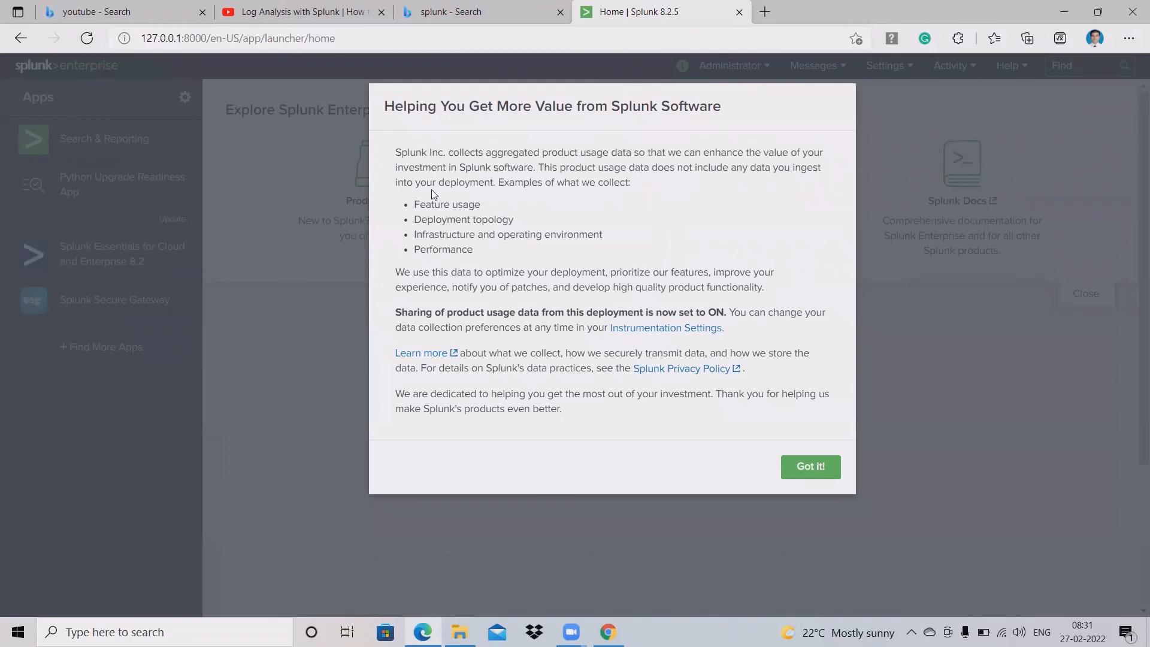
# Step: Open Instrumentation Settings in a new tab and acknowledge the usage-data notice with Got it!
pyautogui.moveTo(435, 219); pyautogui.dragTo(527, 224)
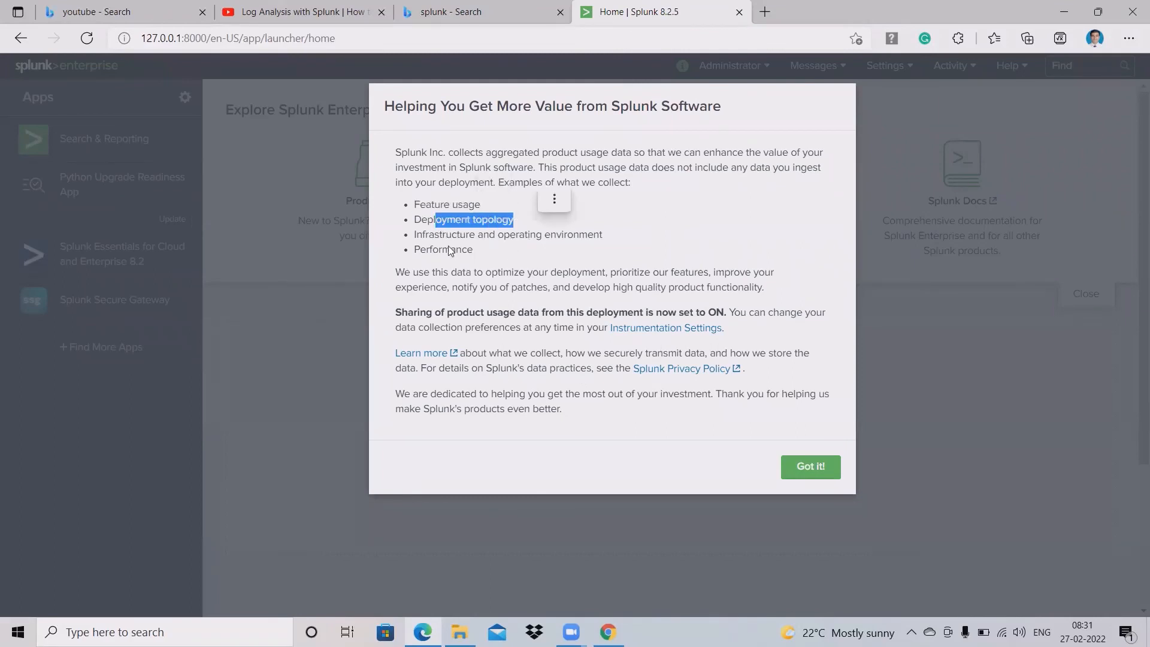
pyautogui.moveTo(415, 235); pyautogui.dragTo(624, 245)
pyautogui.click(484, 254)
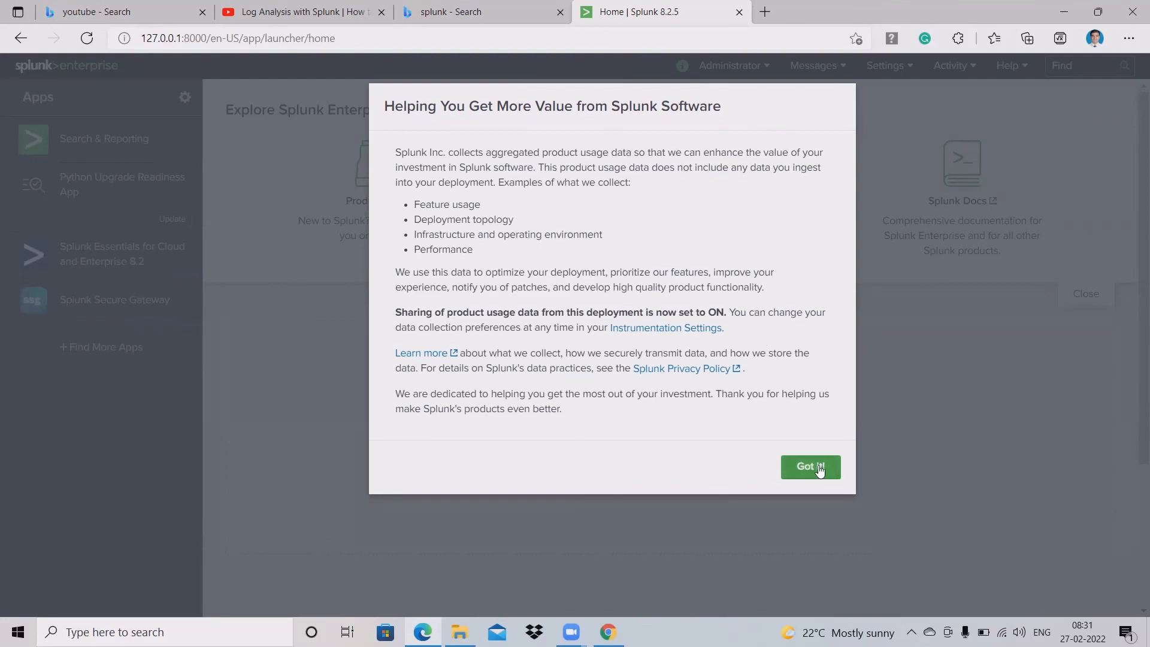
pyautogui.rightClick(656, 330)
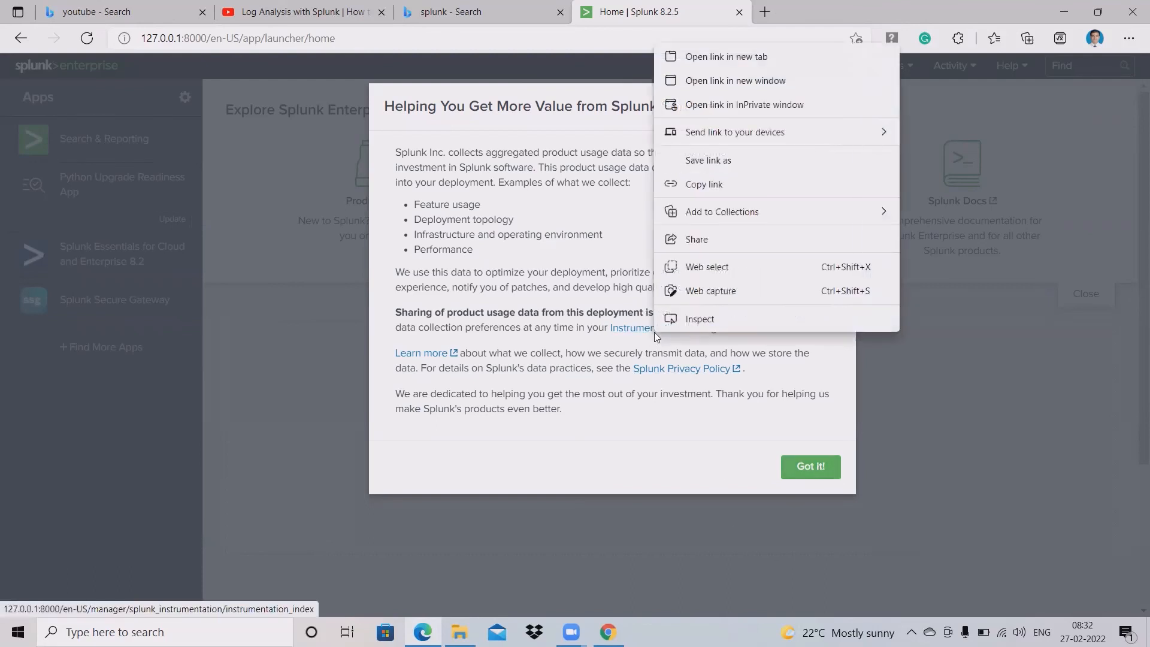
pyautogui.click(751, 58)
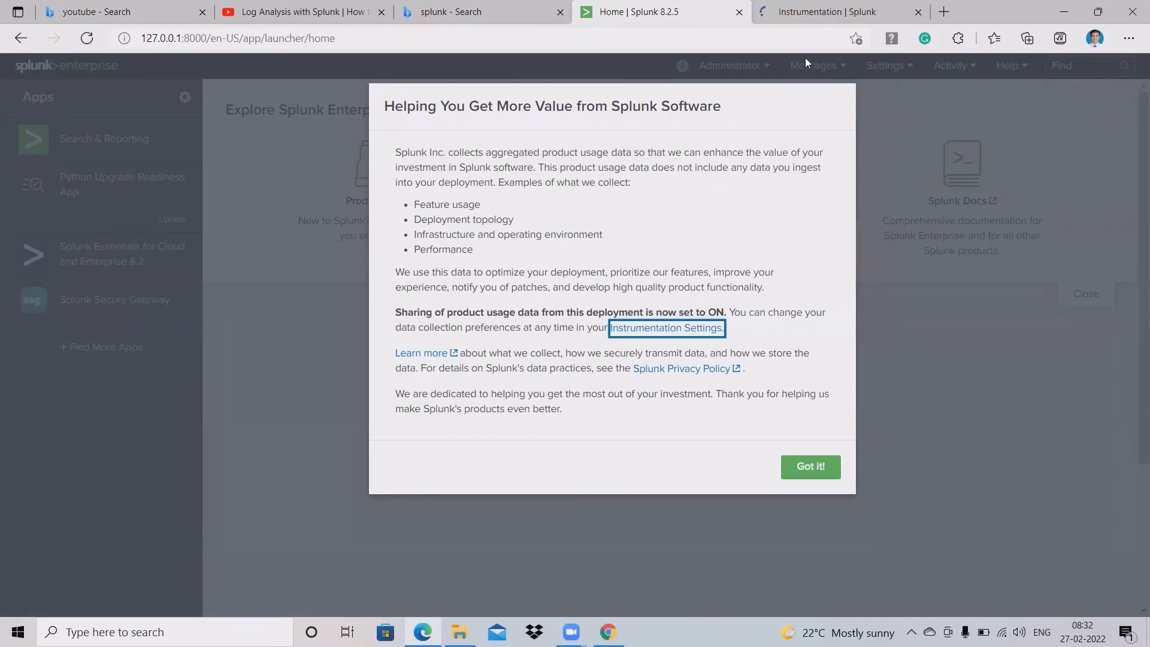
pyautogui.click(812, 470)
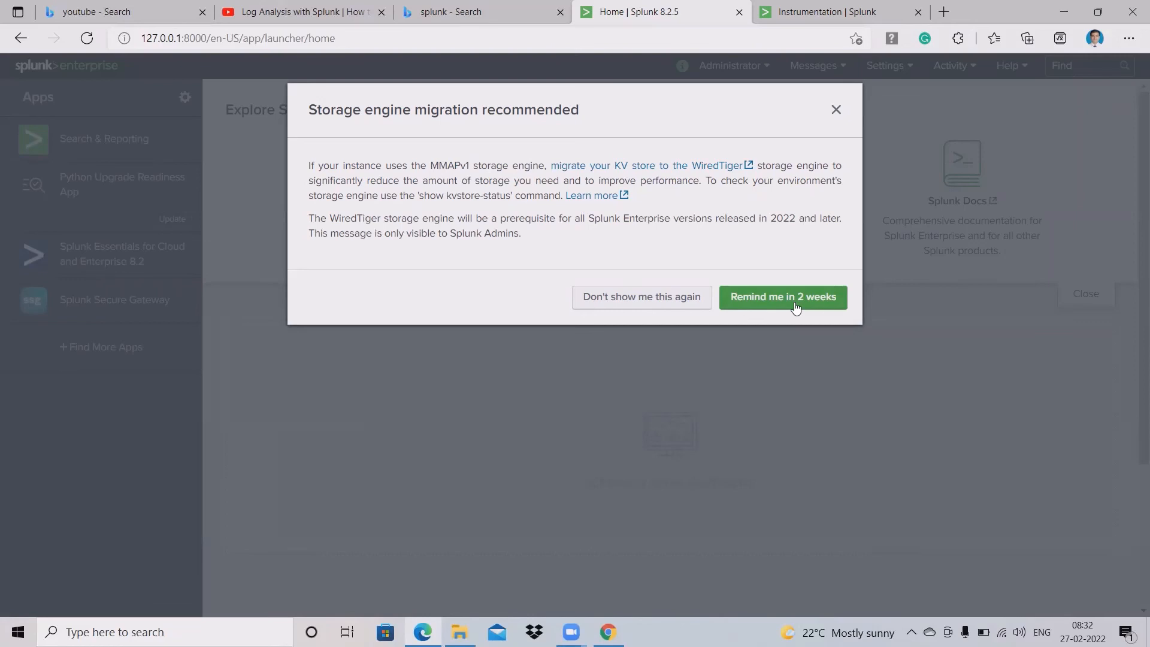
# Step: Close the 'Storage engine migration recommended' message to reveal the 8.2.5 home page
pyautogui.click(836, 110)
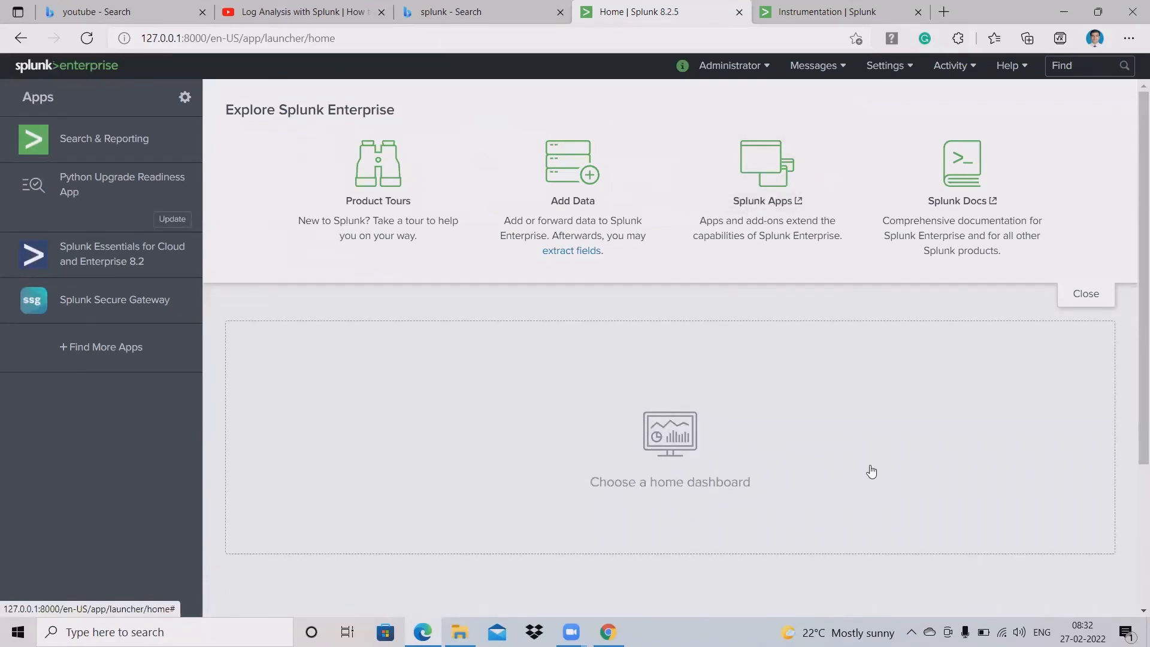
pyautogui.scroll(-3, 686, 483)
pyautogui.scroll(3, 782, 407)
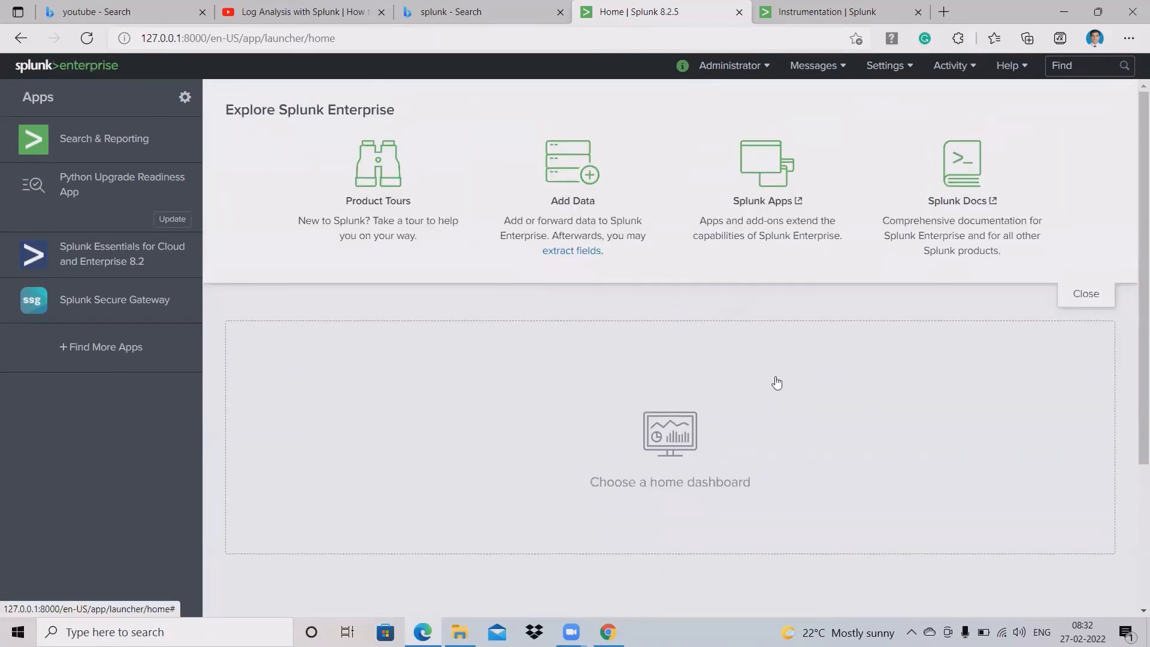